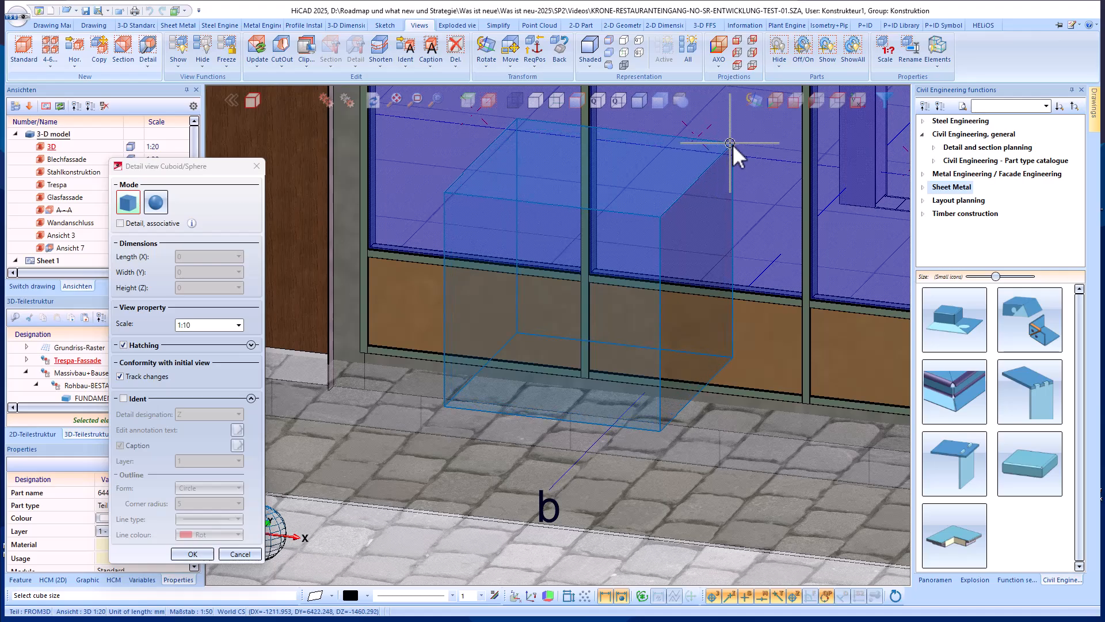
Size the 1:10 cuboid detail view to about 1447 mm around the lower facade and place it below the building.
left_click(734, 147)
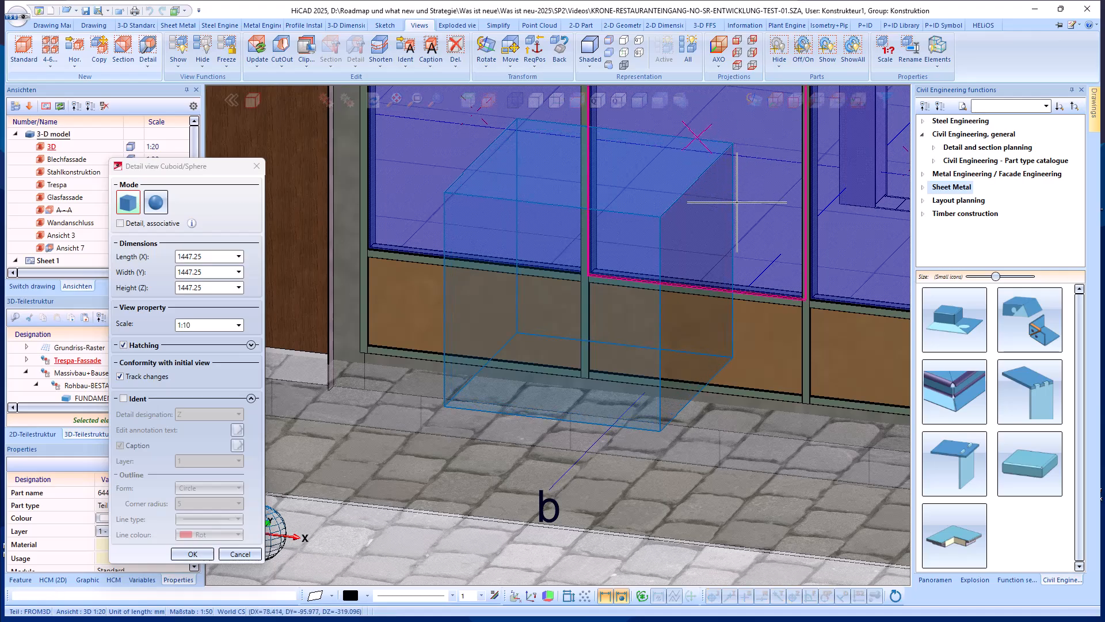
left_click(192, 554)
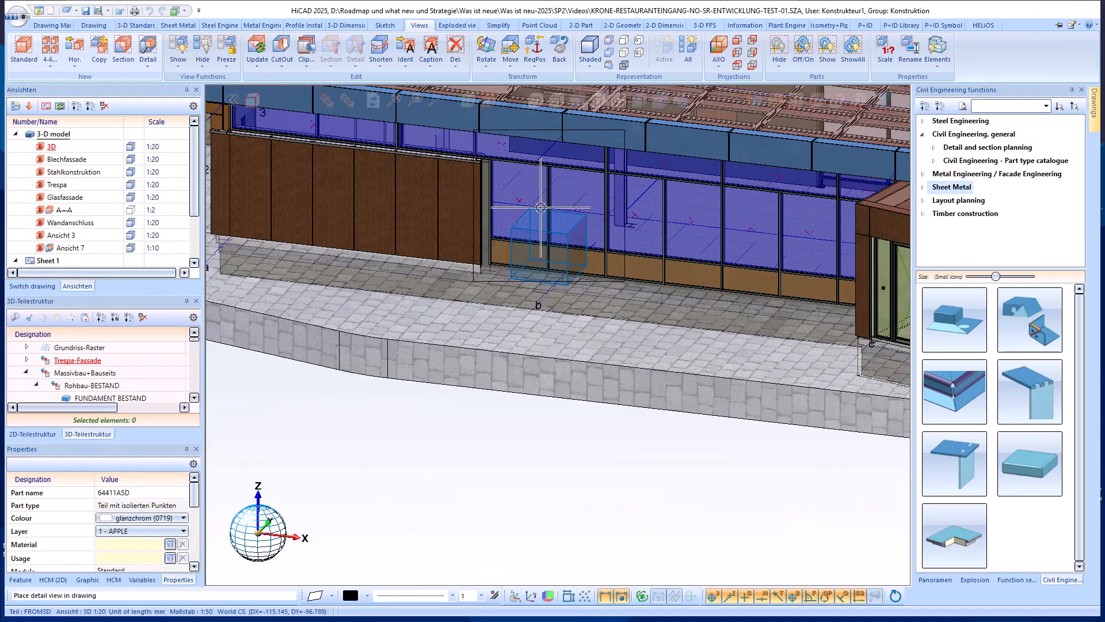
left_click(459, 451)
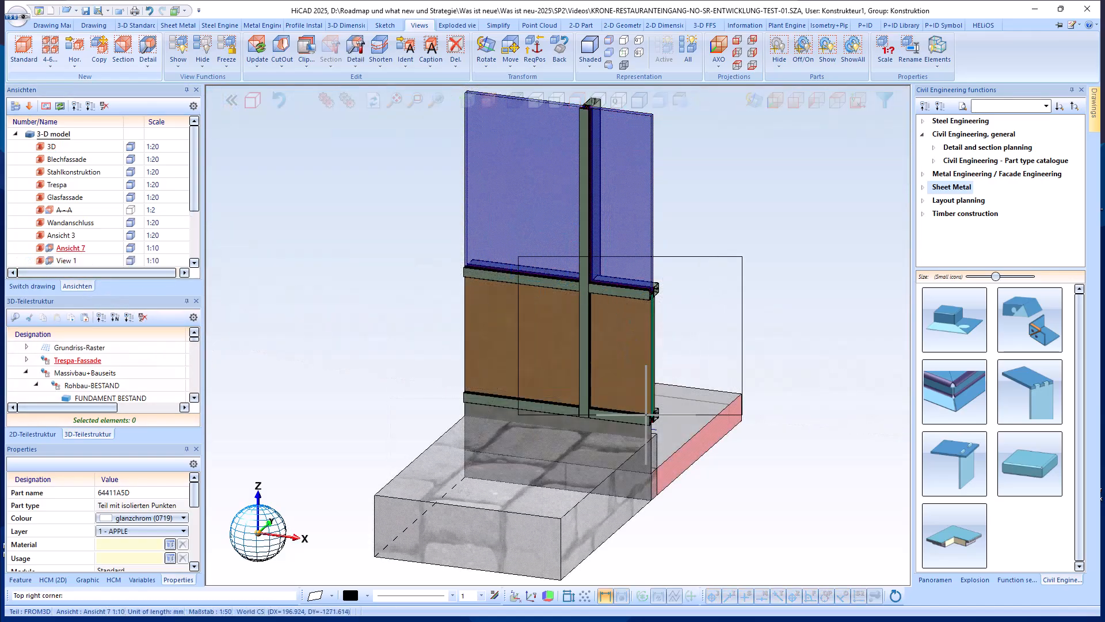
Switch the detail view to a line representation and examine the transom, glazing and infill panel cross-section.
scroll(662, 461, "up", 3)
middle_click_drag(529, 346, 419, 346)
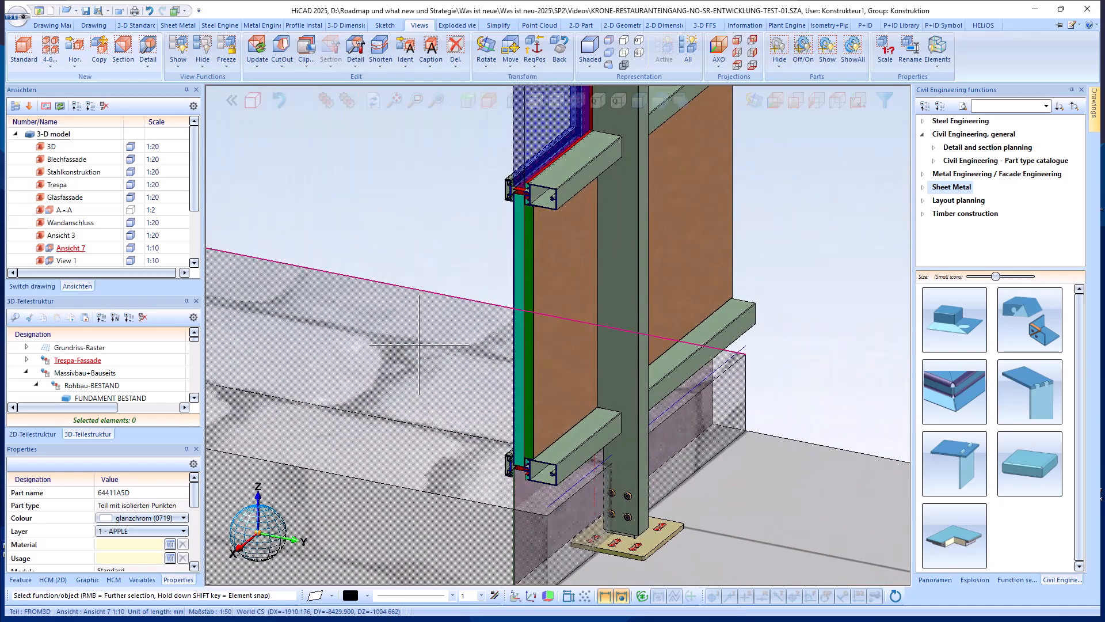
middle_click(429, 243)
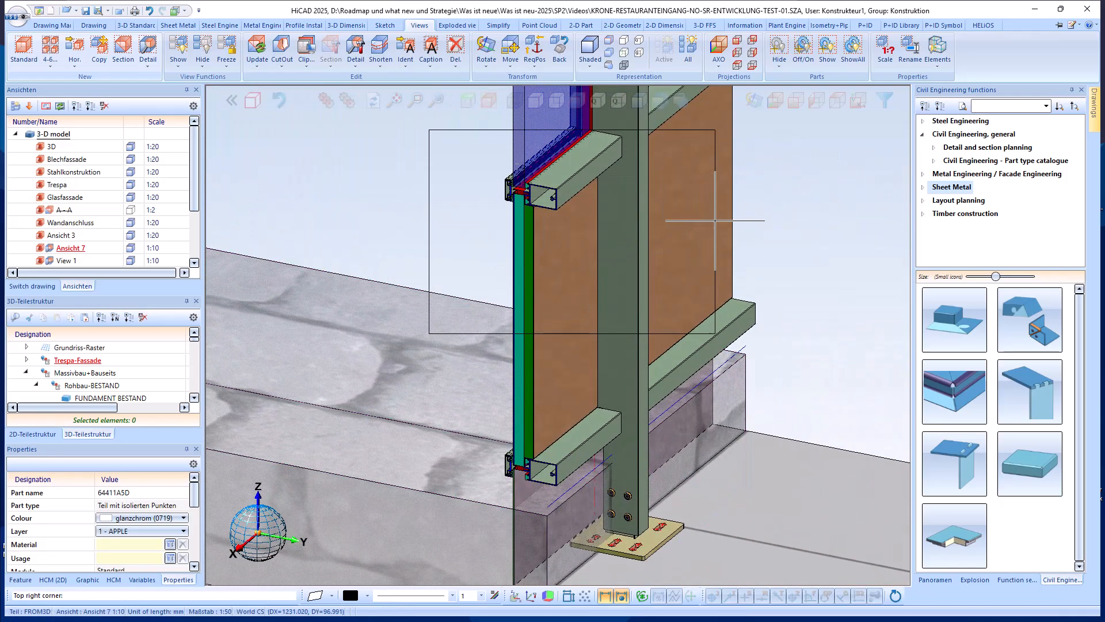
middle_click(730, 210)
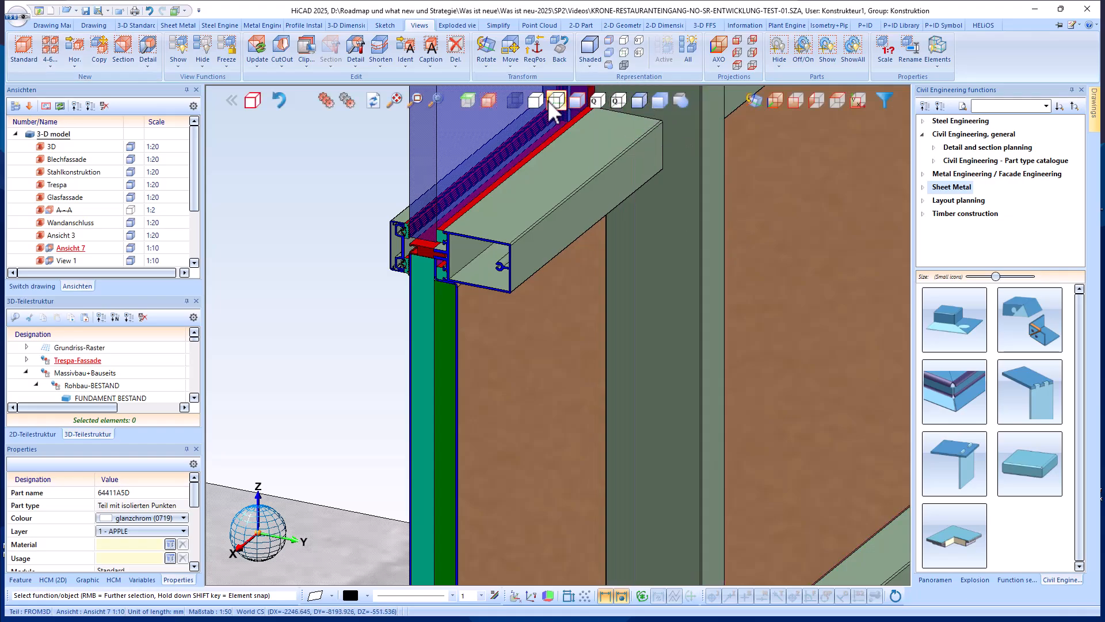
left_click(530, 103)
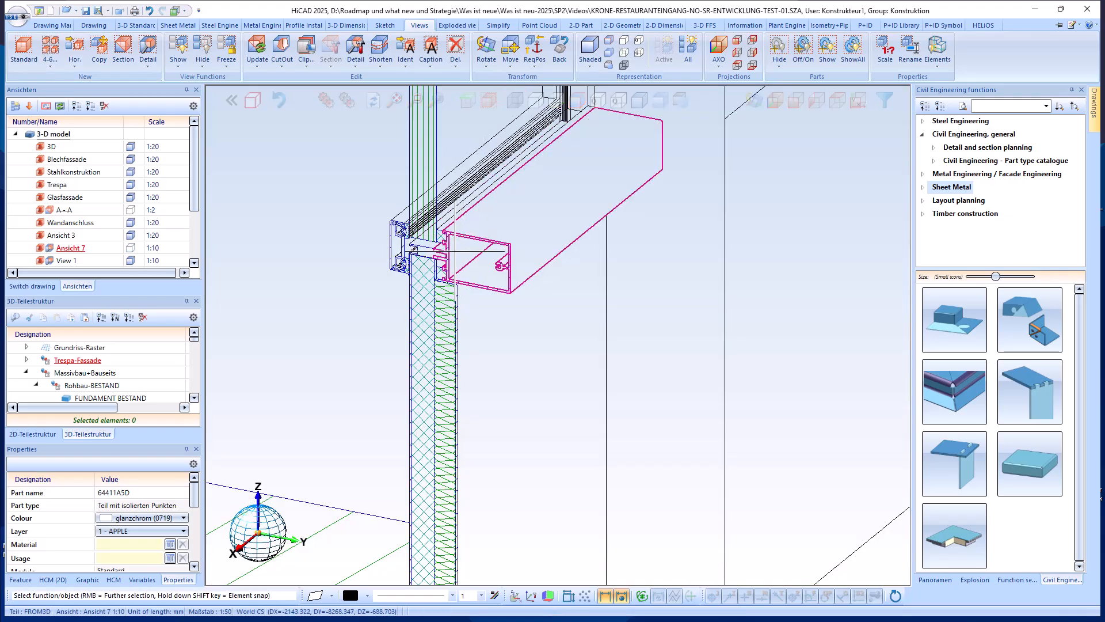
middle_click_drag(453, 252, 510, 244)
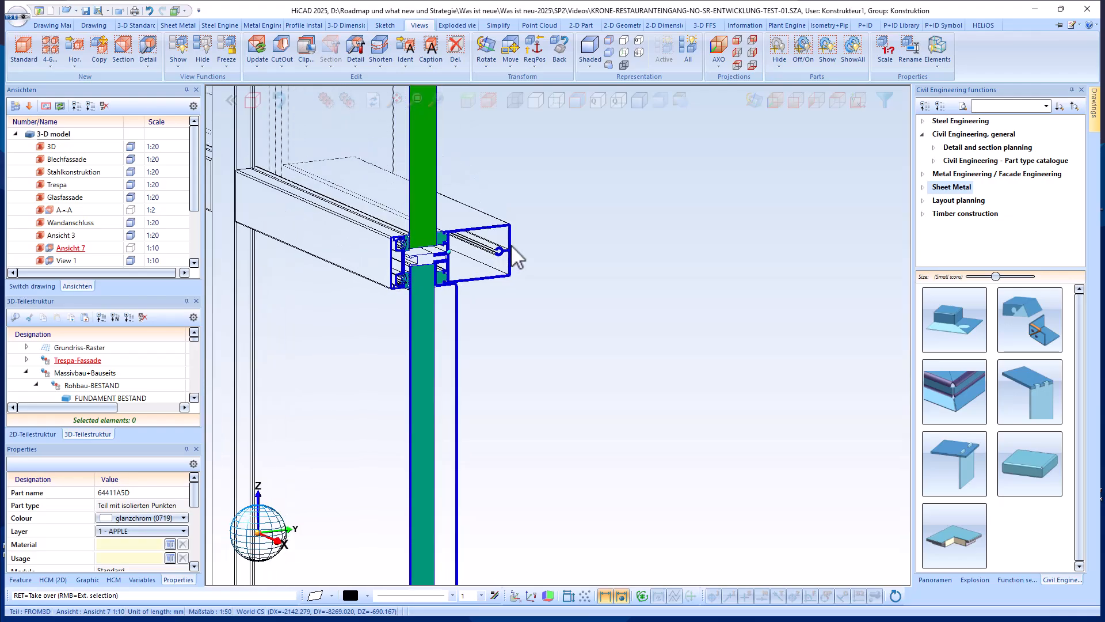
scroll(343, 243, "up", 5)
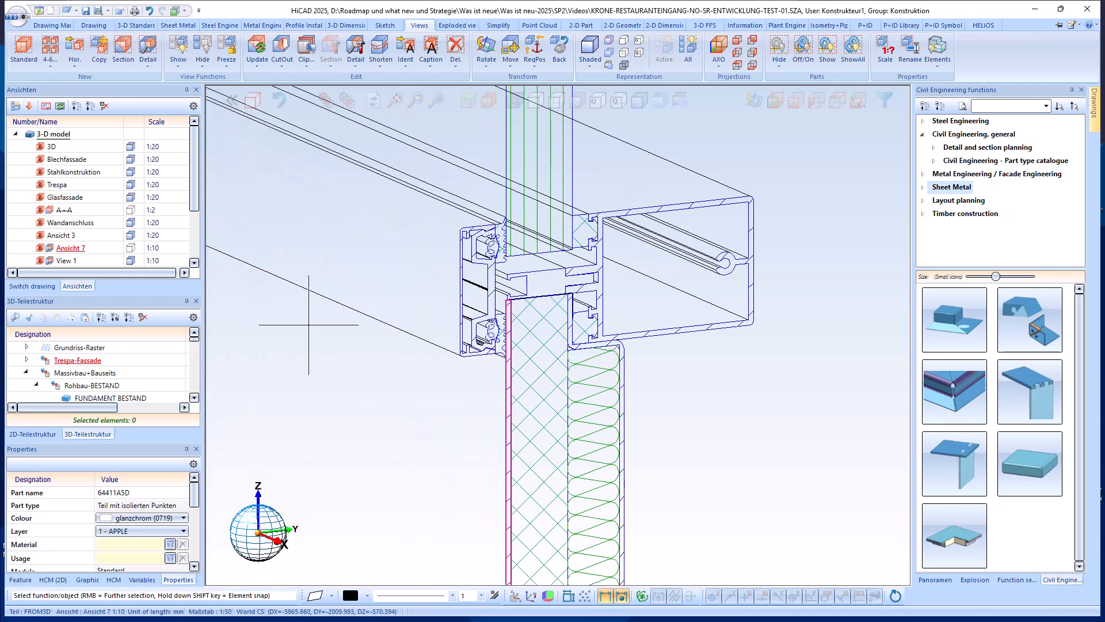
scroll(484, 253, "down", 10)
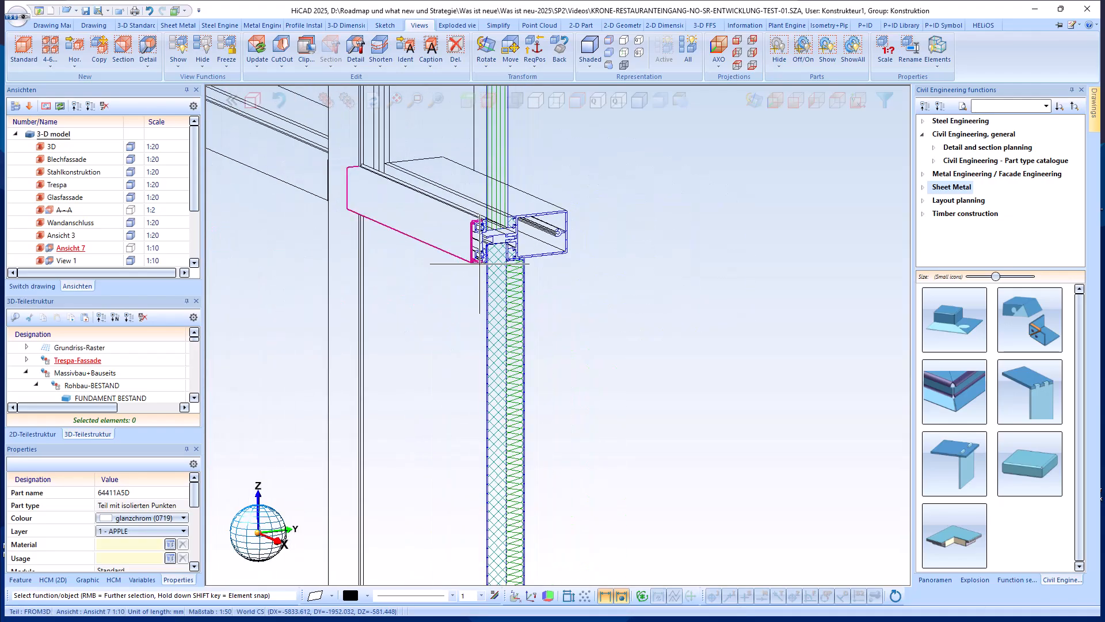
left_click(816, 102)
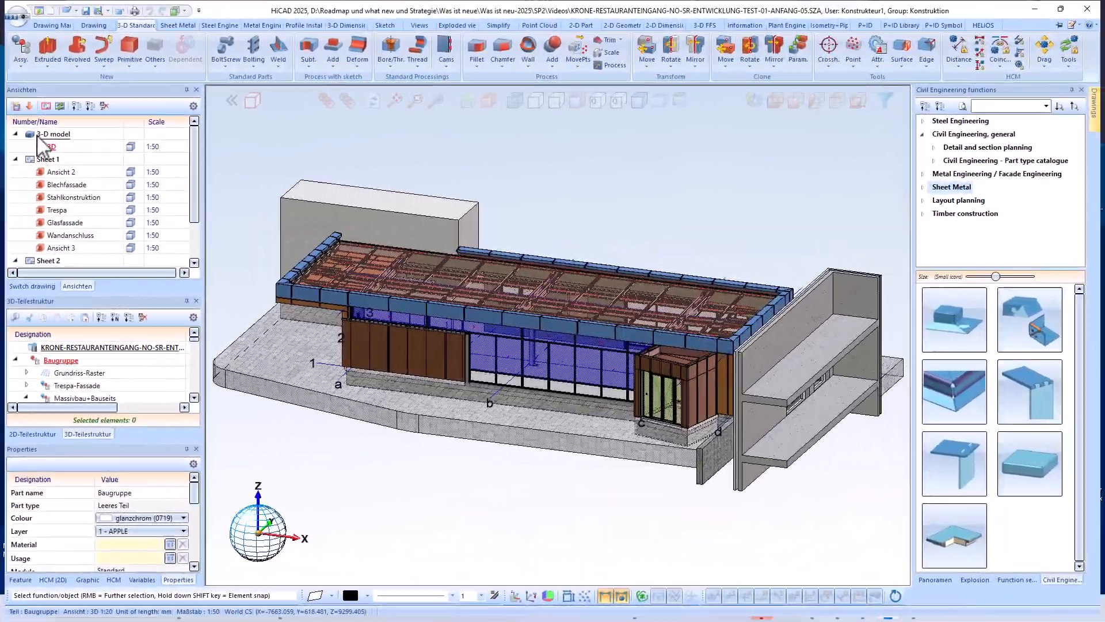
Create a cuboid detail view at 1:30, about 1601 mm in size, around the lower field near axis b and place it below the building.
scroll(472, 385, "up", 6)
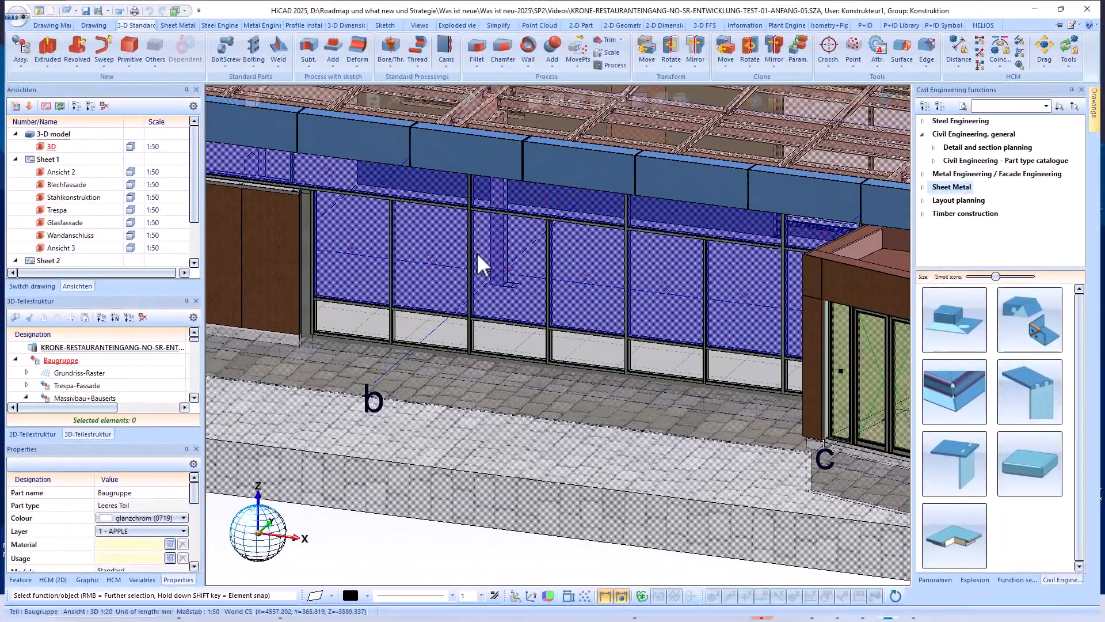
scroll(444, 370, "up", 6)
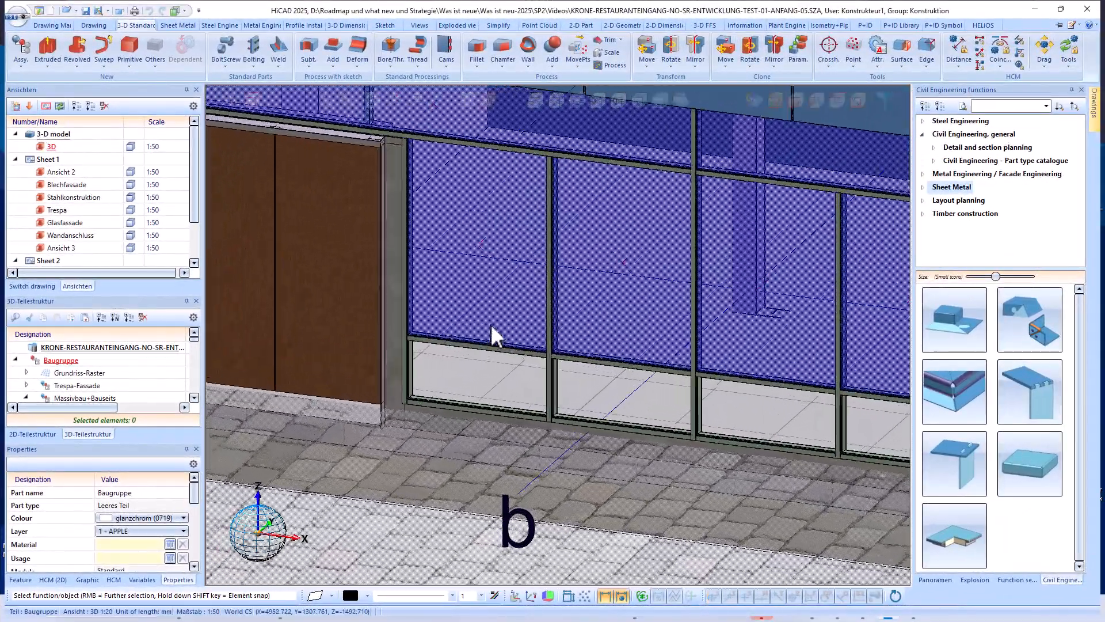
scroll(516, 284, "up", 5)
left_click(420, 25)
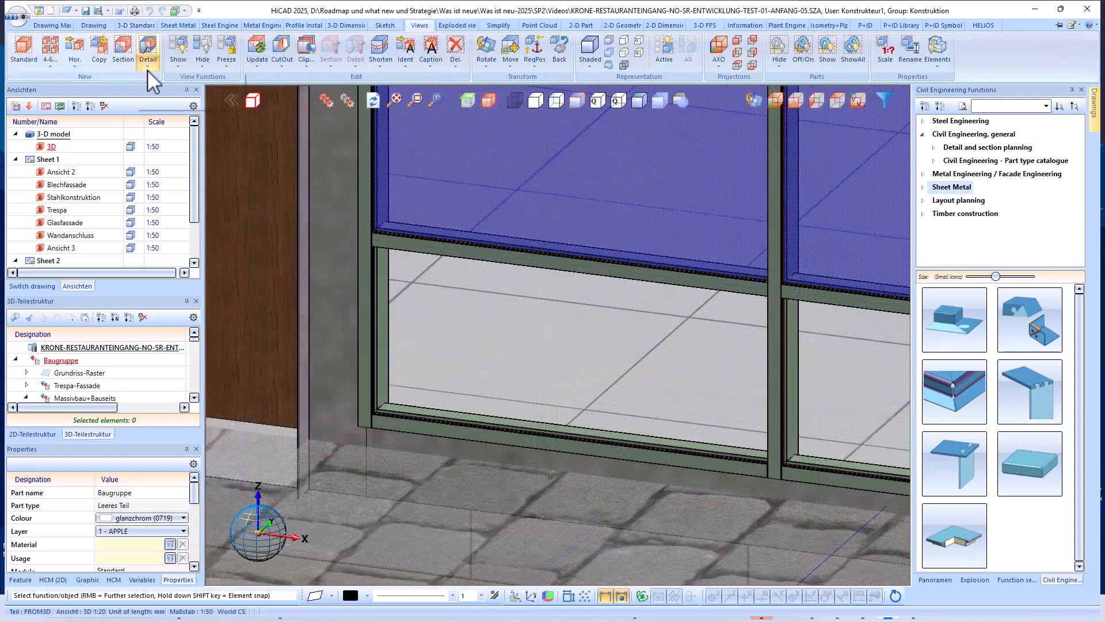
left_click(147, 64)
left_click(184, 96)
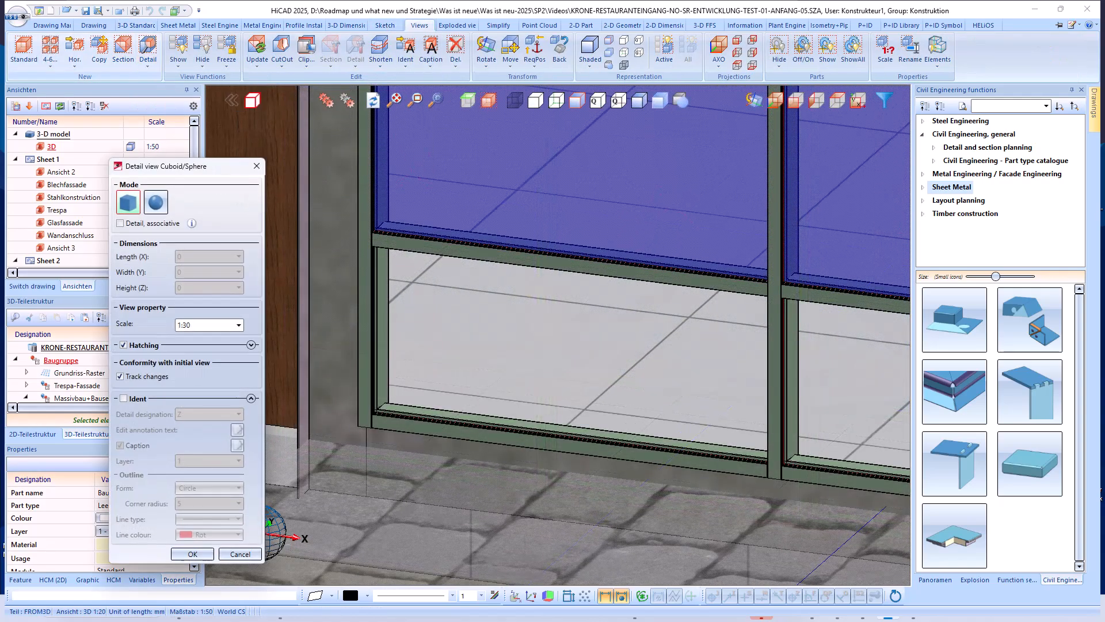
left_click(528, 391)
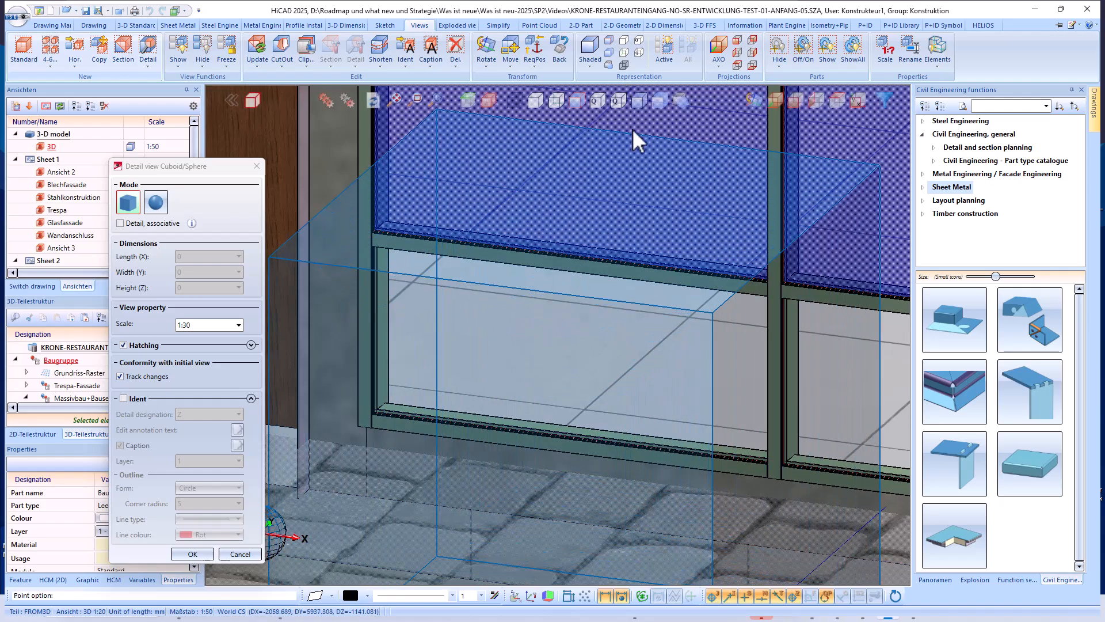
left_click(633, 129)
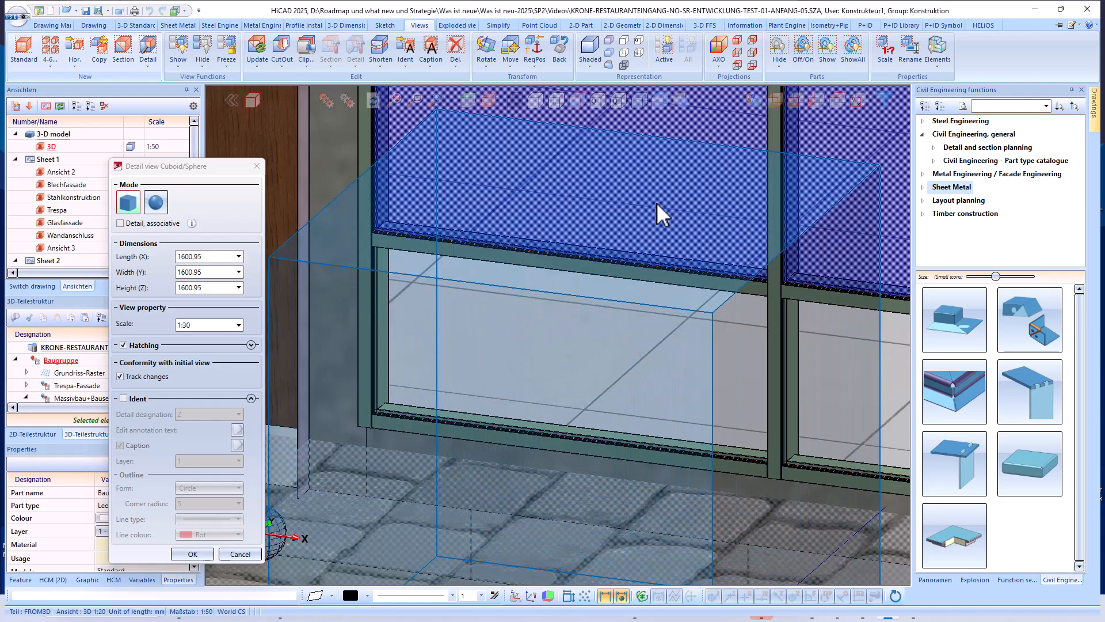
left_click(190, 554)
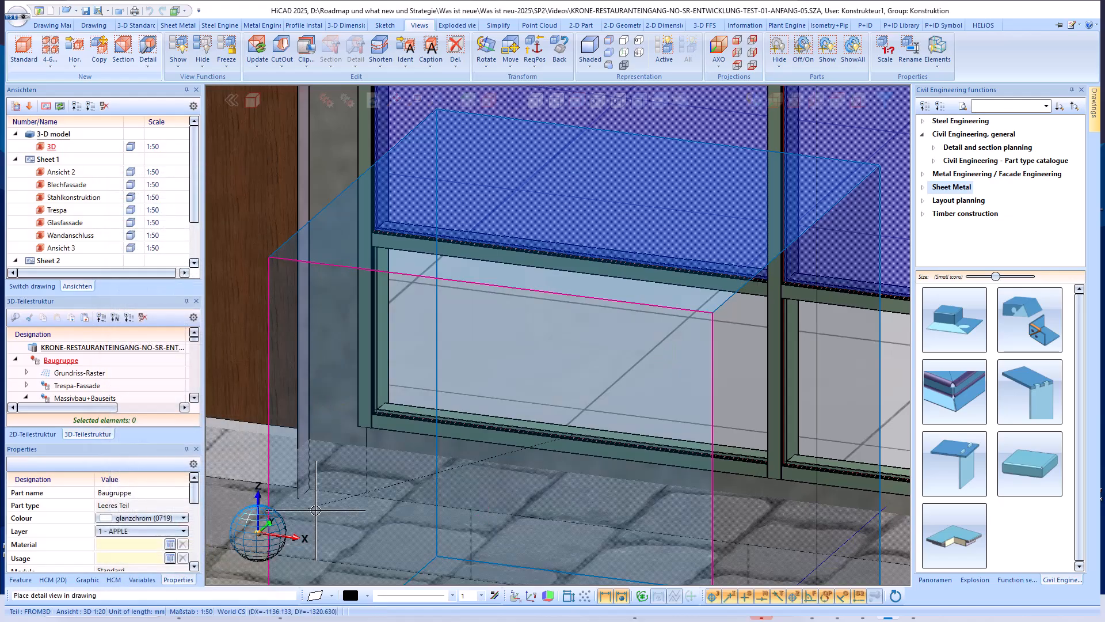
scroll(451, 236, "down", 6)
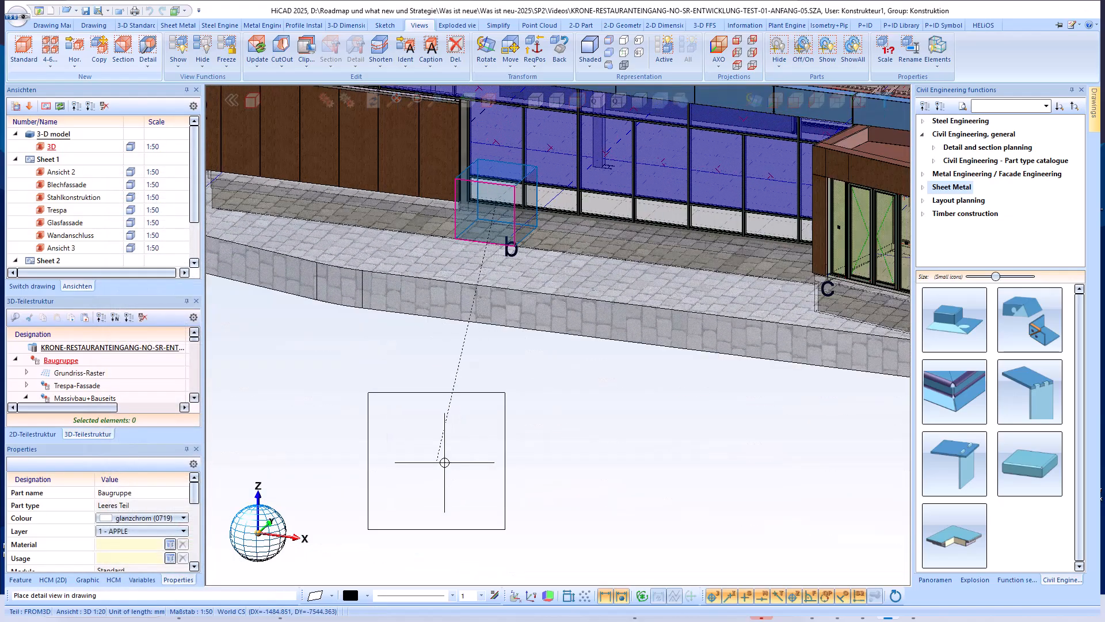
left_click(445, 463)
Define a processing plane on the foundation's front face and shift it to the mullion's outer gasket line.
left_click(466, 104)
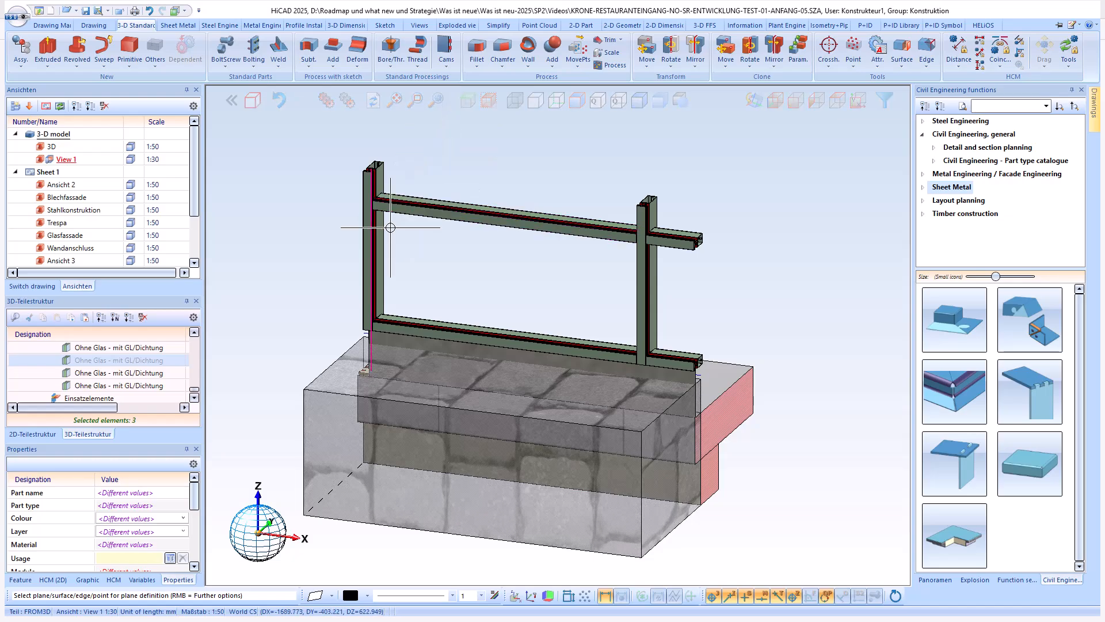
left_click(345, 511)
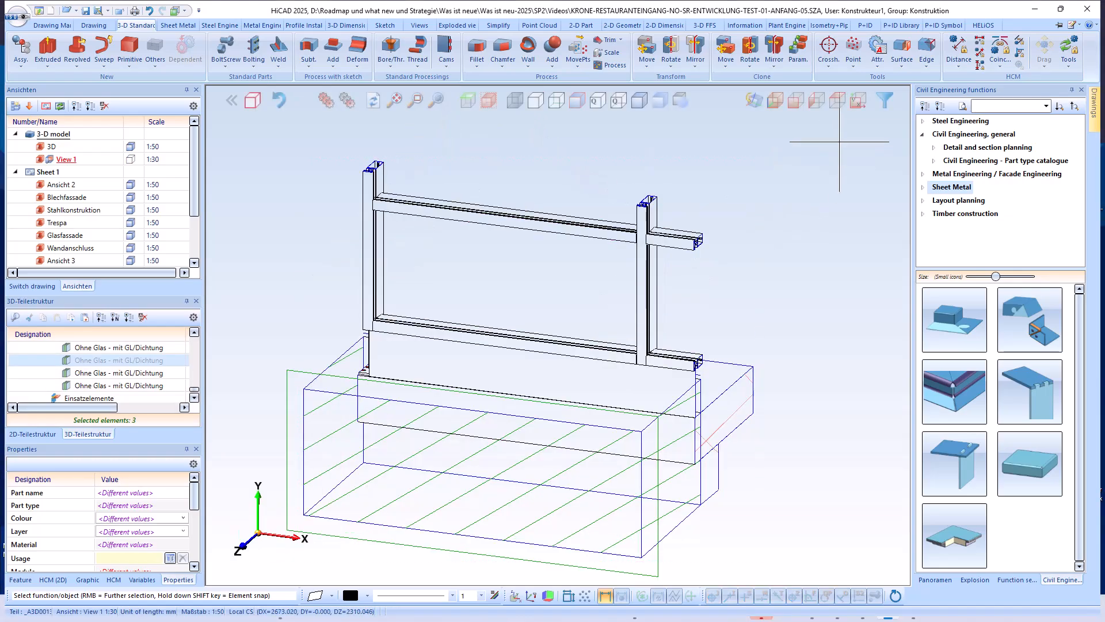
left_click(797, 105)
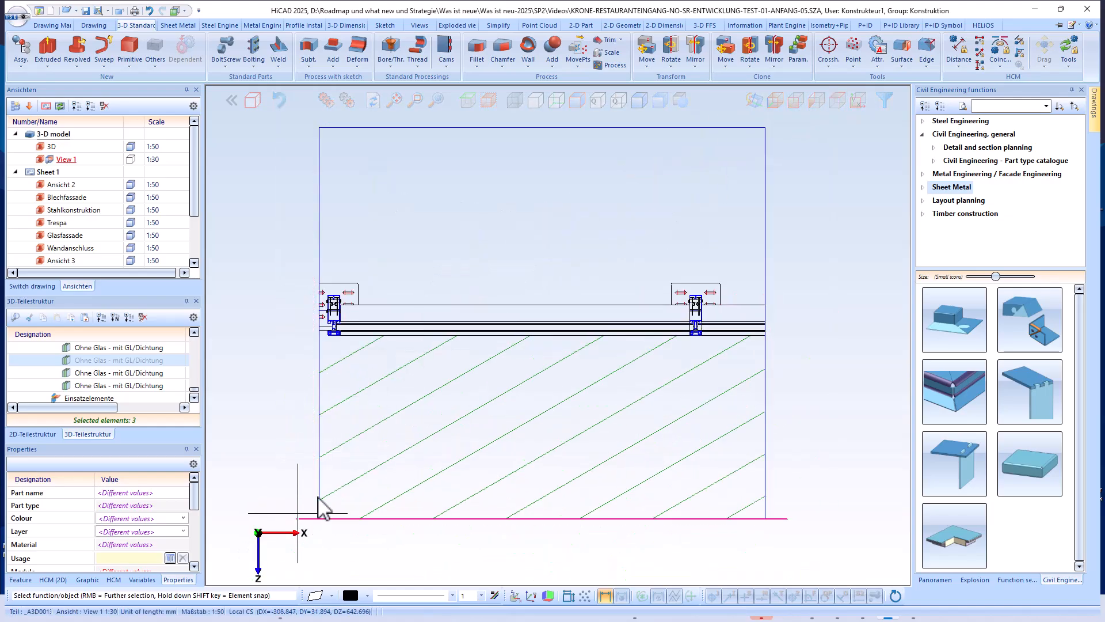
key("ctrl+v")
scroll(333, 325, "up", 5)
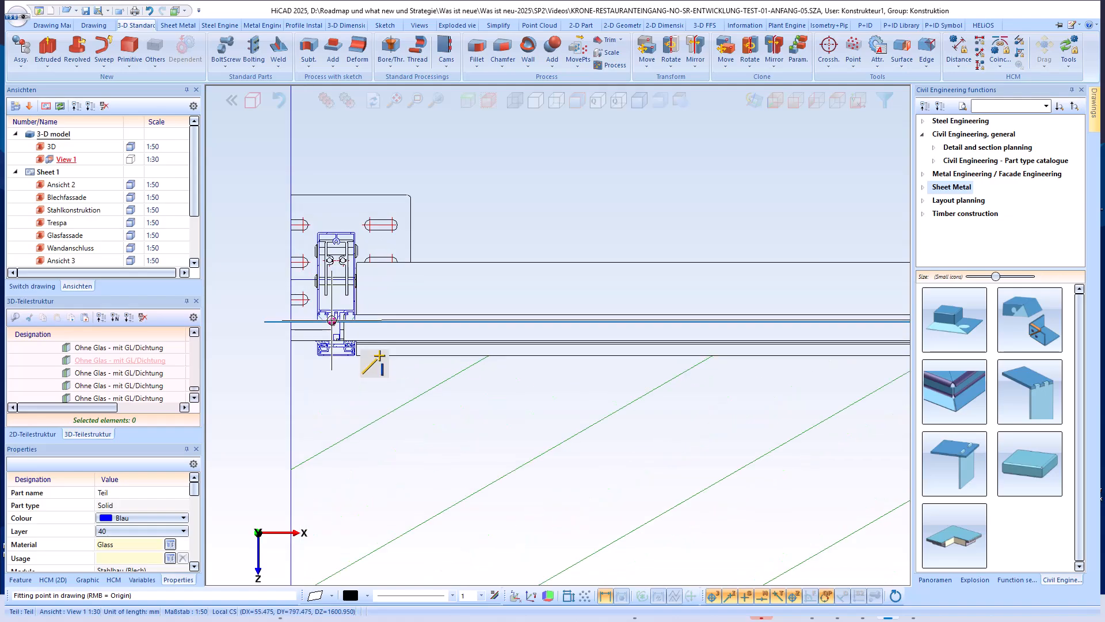
scroll(332, 321, "up", 4)
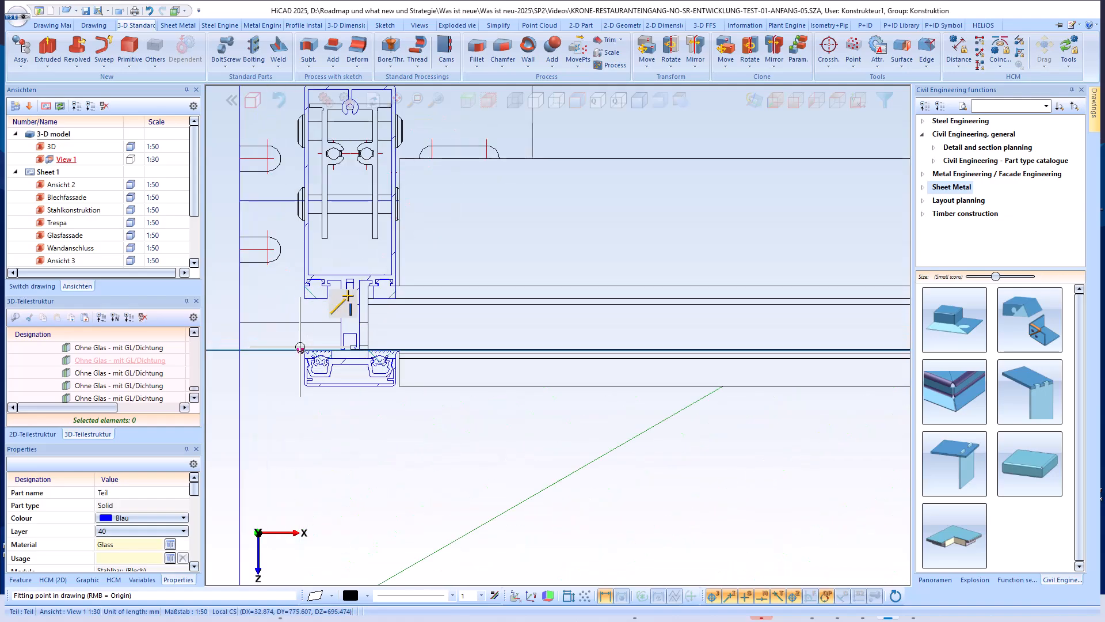
left_click(311, 352)
scroll(399, 391, "down", 1)
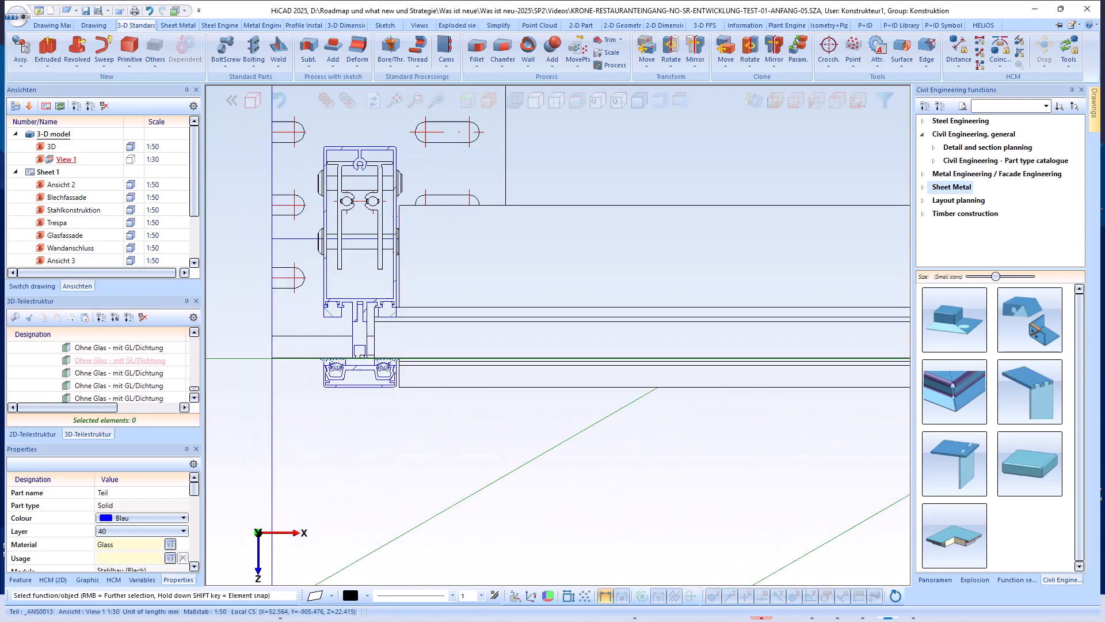
scroll(352, 429, "up", 2)
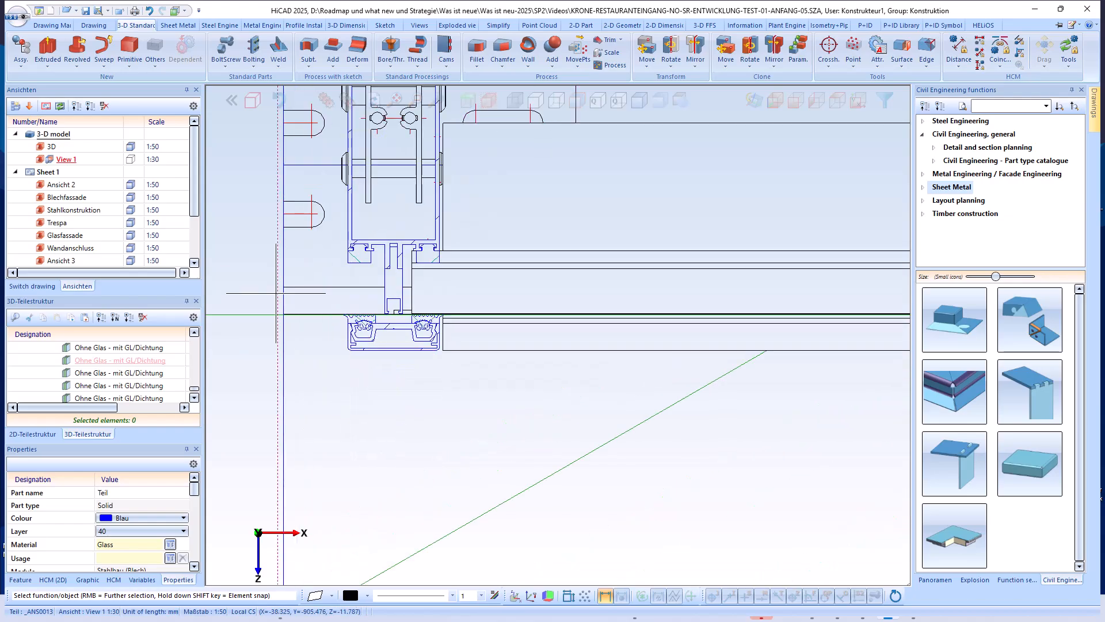
Display the detail view shaded in axonometric projection and start a new sketch on the processing plane.
left_click(641, 101)
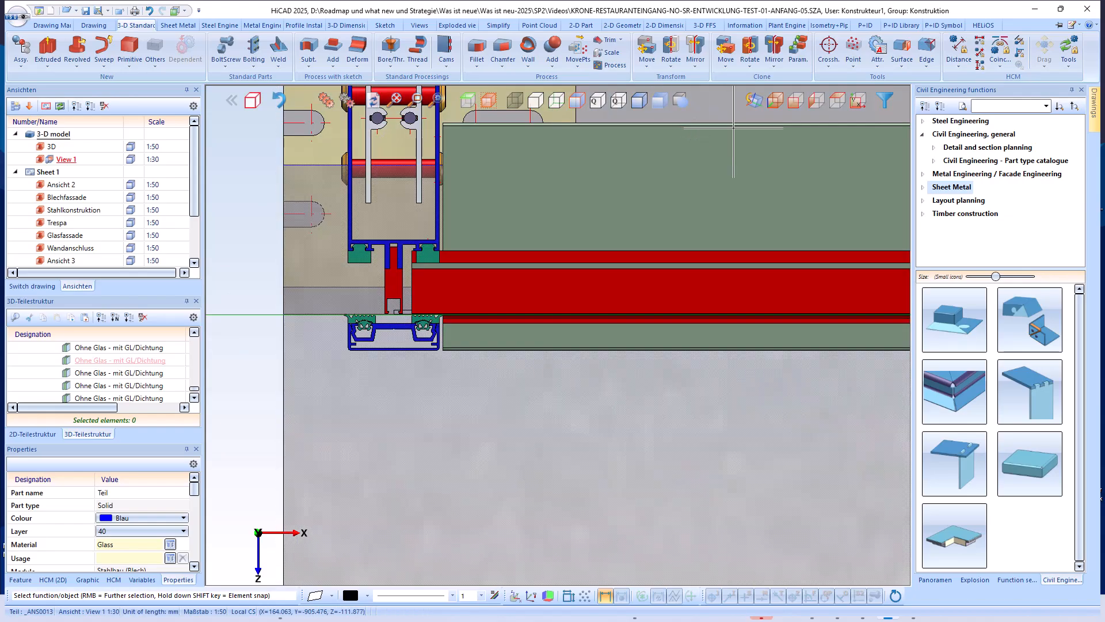
left_click(778, 105)
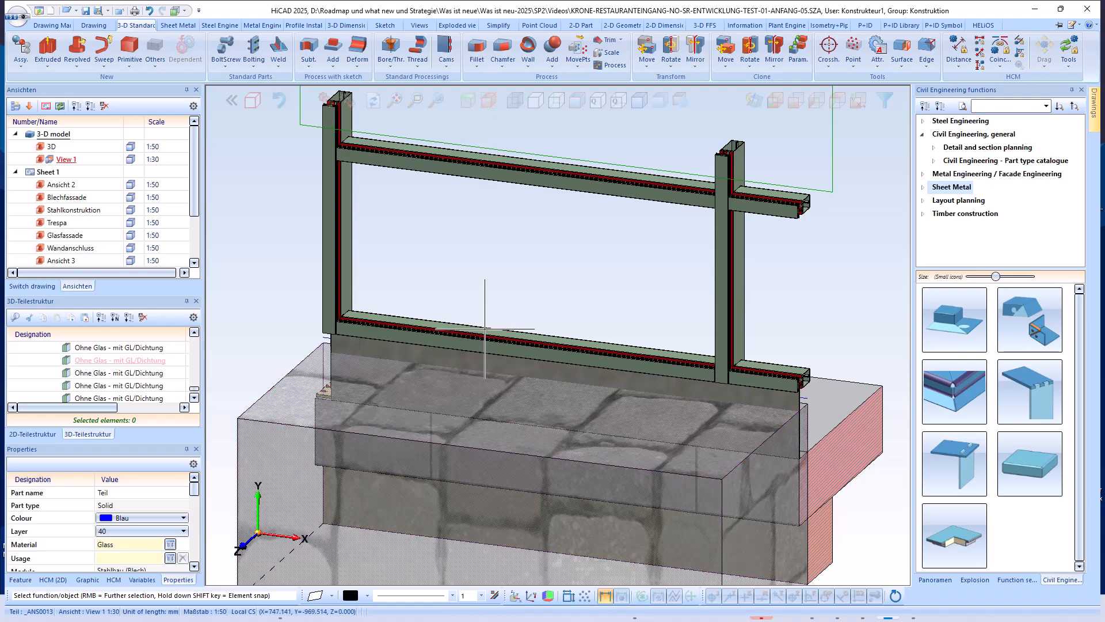
left_click(385, 26)
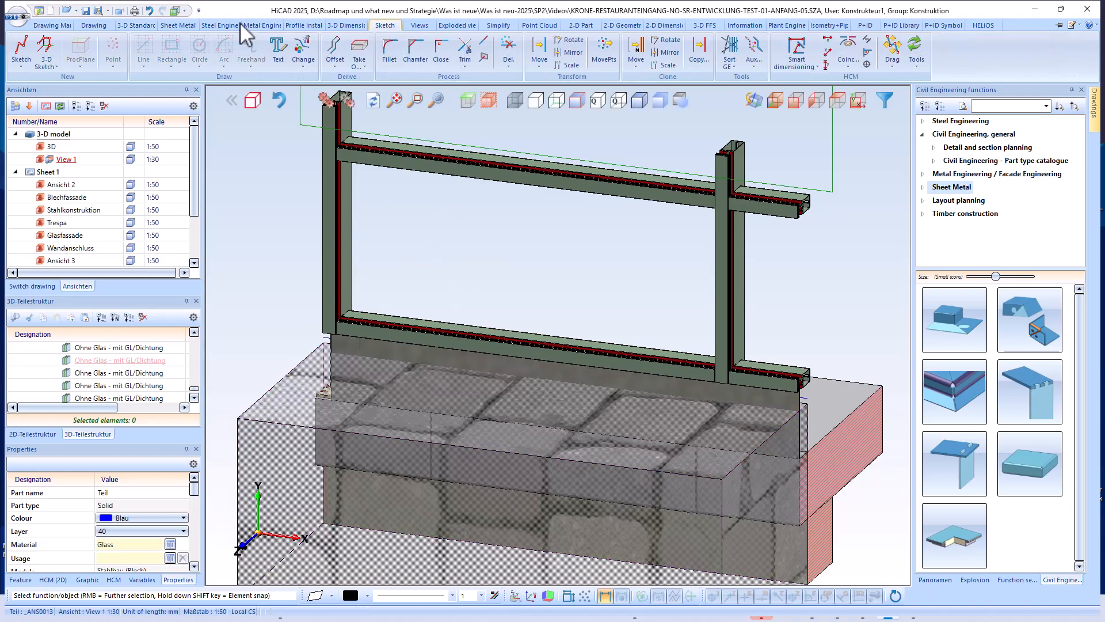
left_click(22, 52)
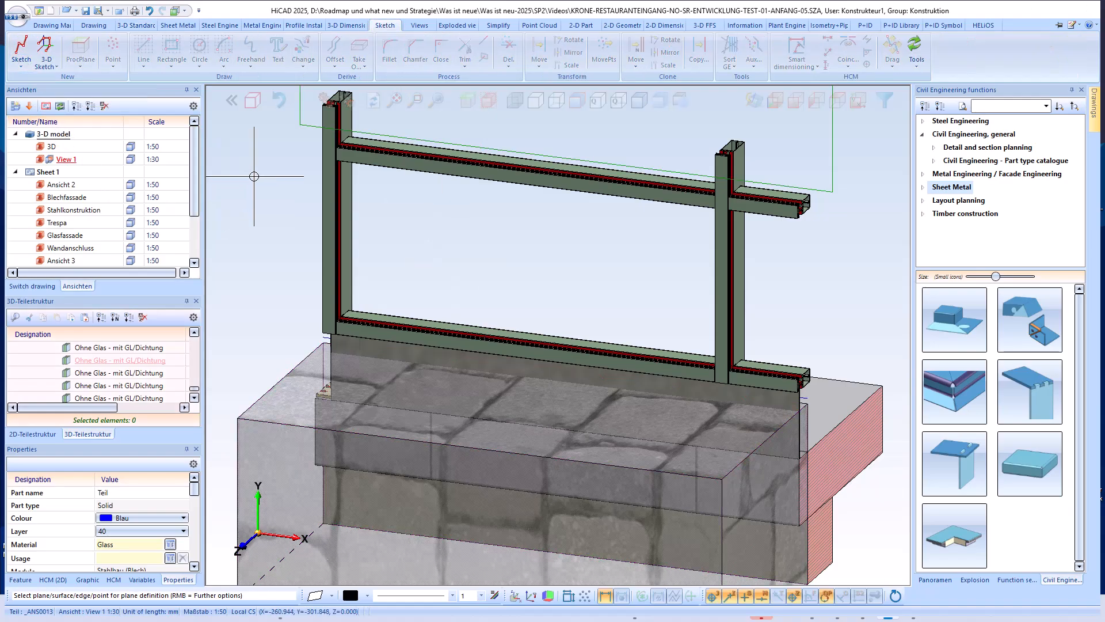
left_click(305, 132)
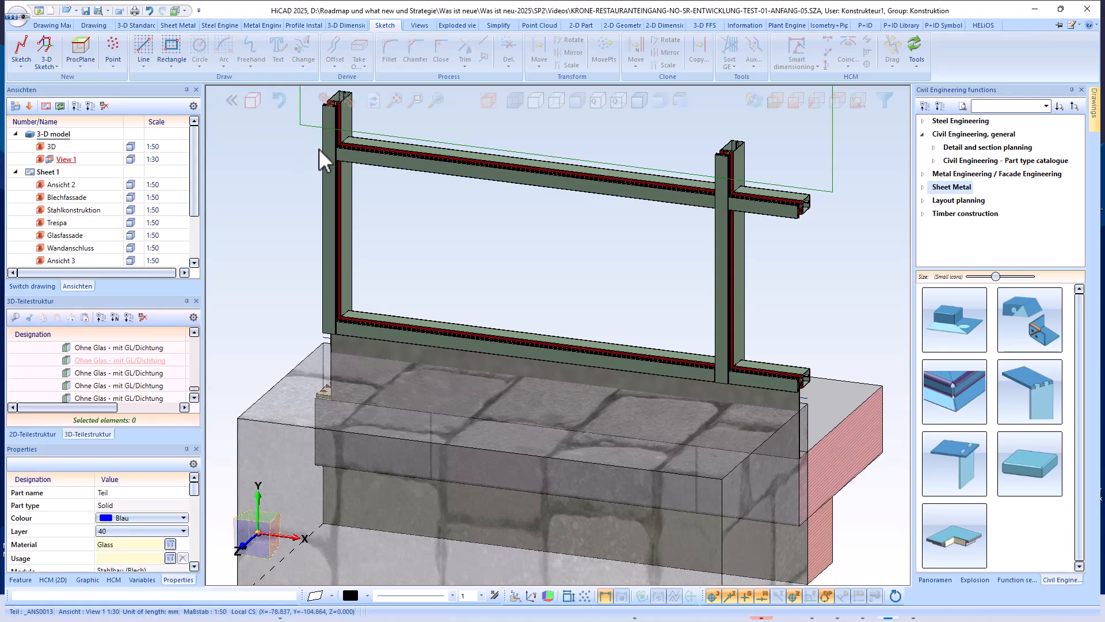
Draw a freely placed rectangle in the sketch inside the opening between the two mullions and transoms.
left_click(172, 50)
left_click(405, 193)
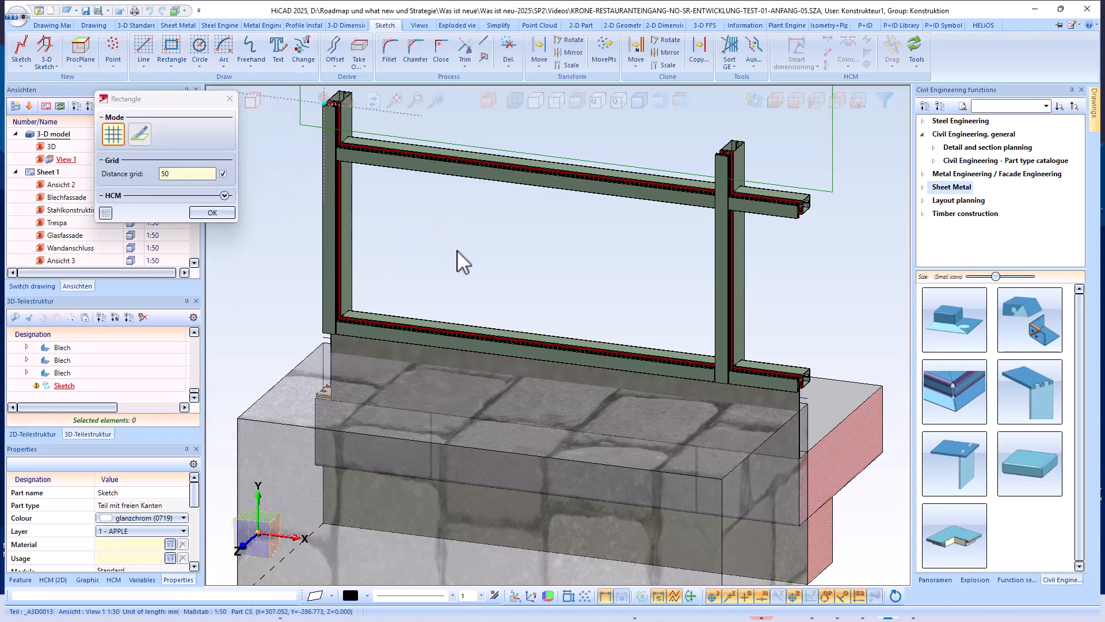
left_click(686, 334)
Constrain the rectangle's four edges as coincident with edges of the surrounding mullion and transom profiles, and finish the sketch.
scroll(835, 145, "up", 2)
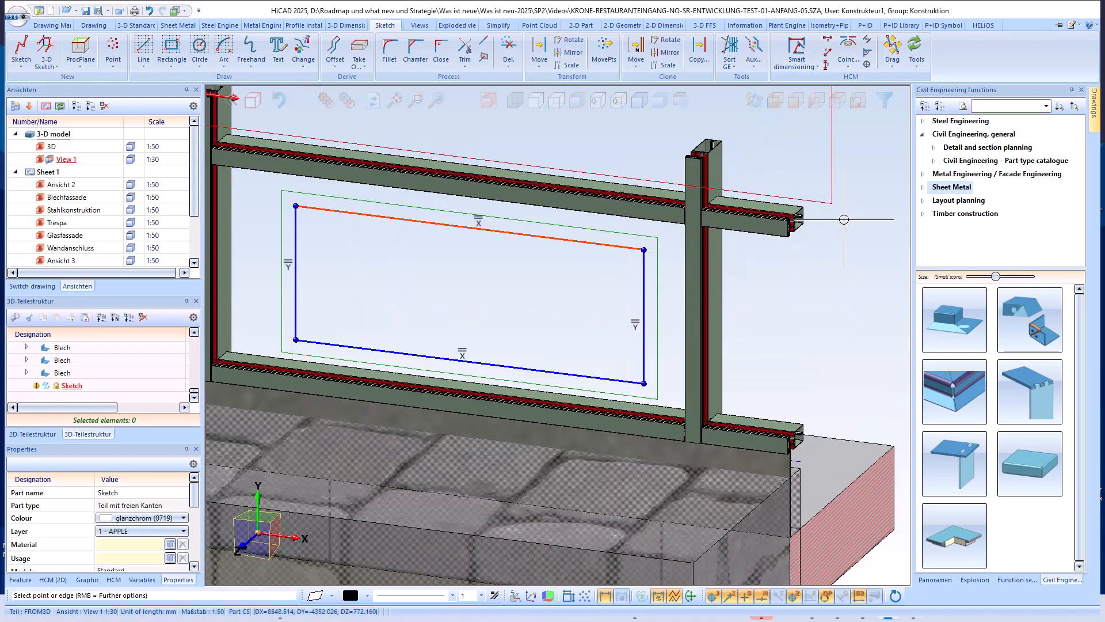
scroll(592, 334, "up", 5)
scroll(415, 378, "up", 2)
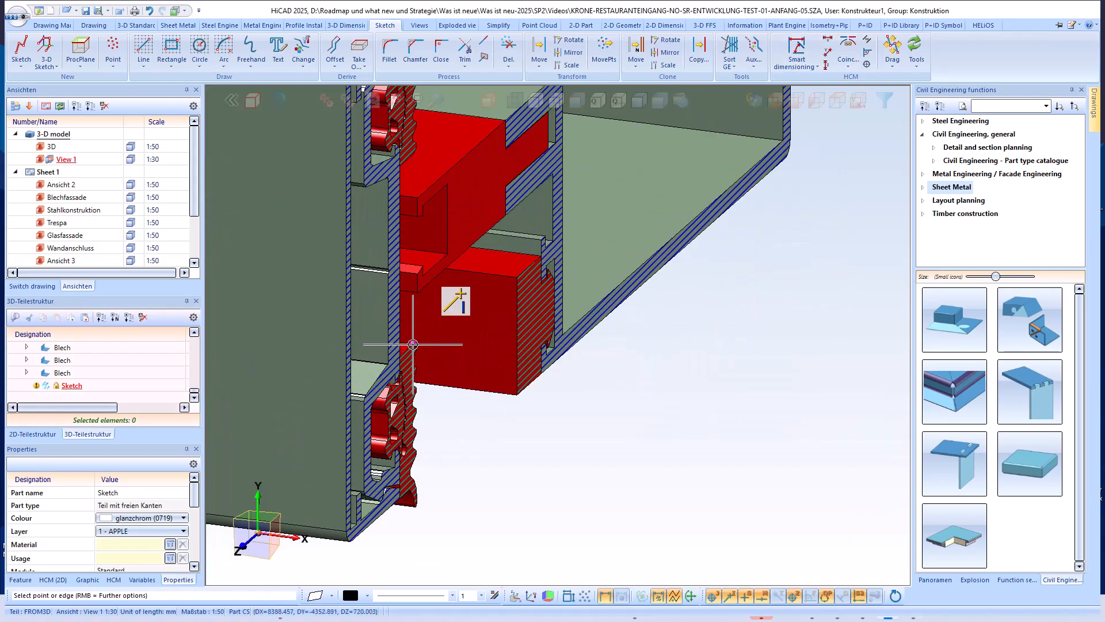
scroll(683, 260, "down", 5)
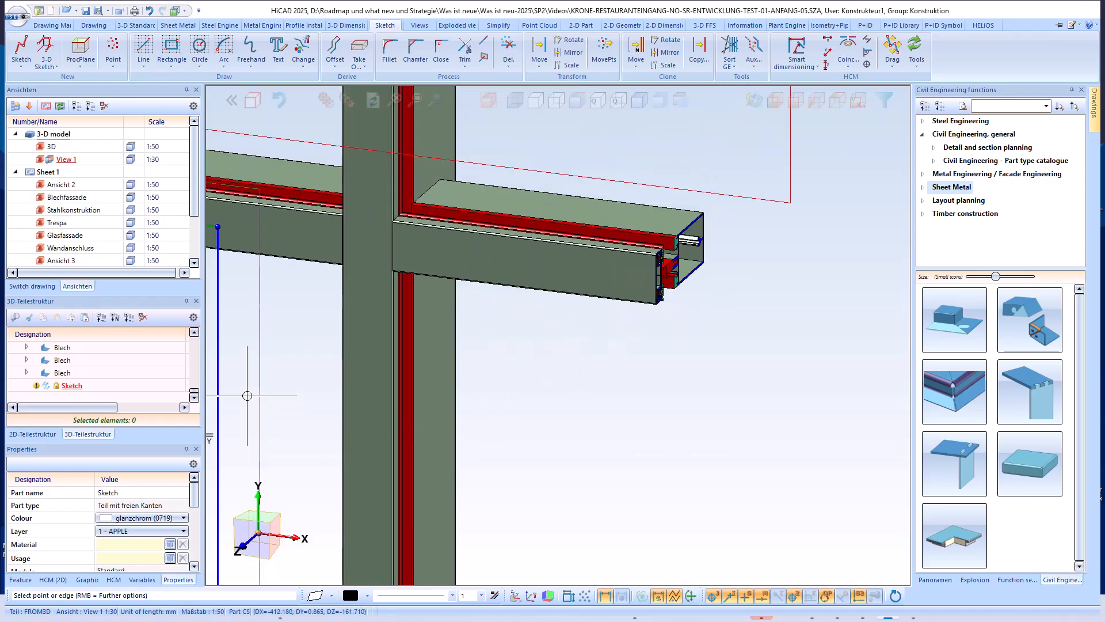
scroll(403, 299, "up", 6)
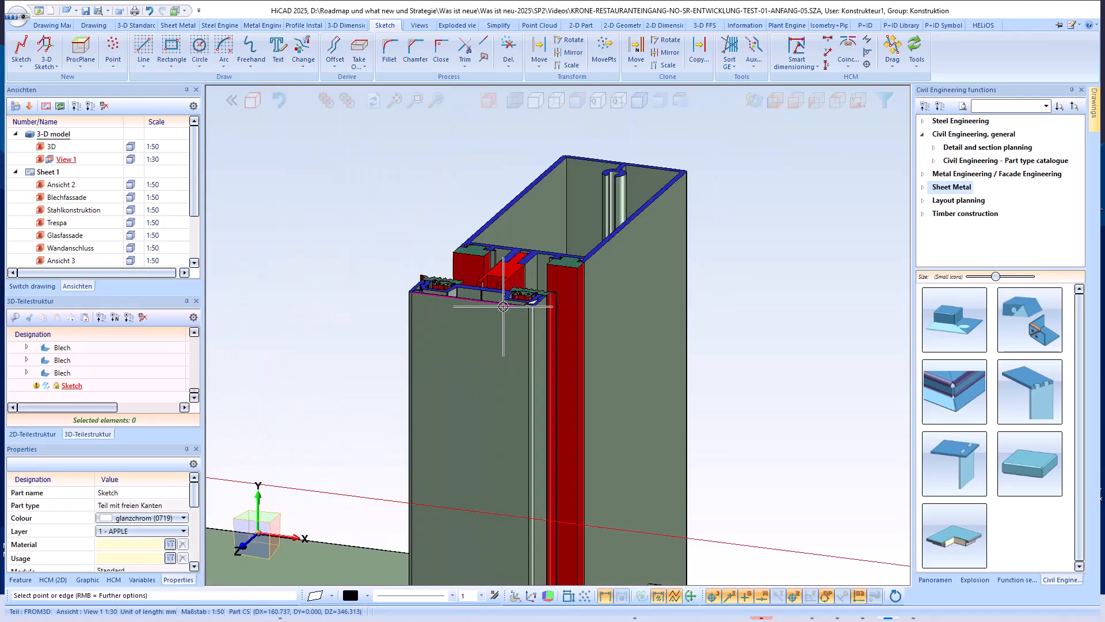
scroll(507, 271, "down", 6)
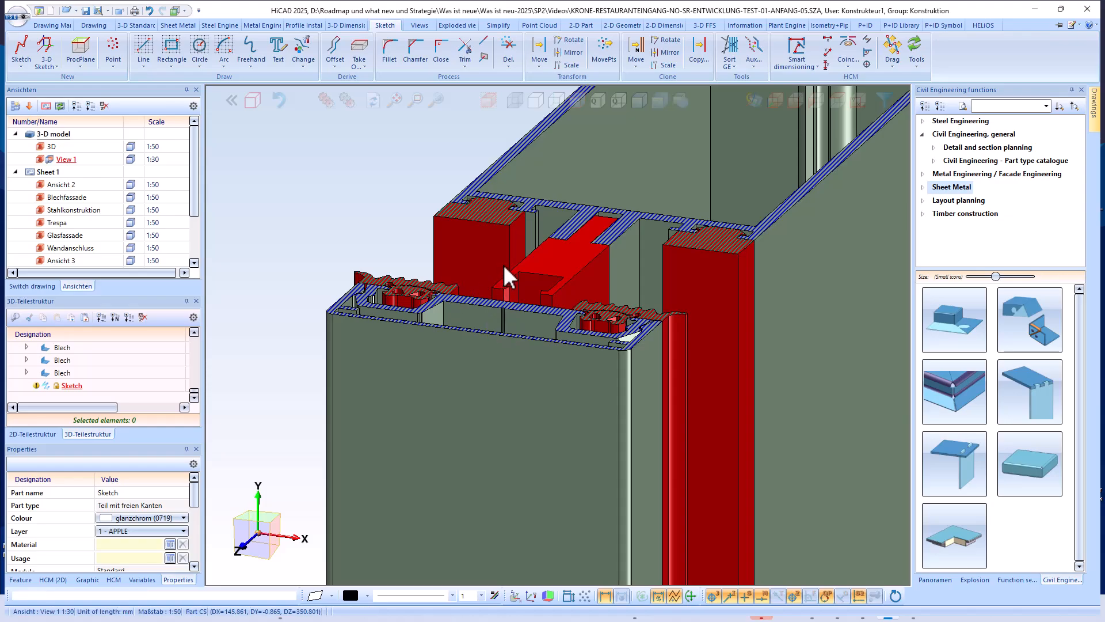
scroll(646, 204, "down", 5)
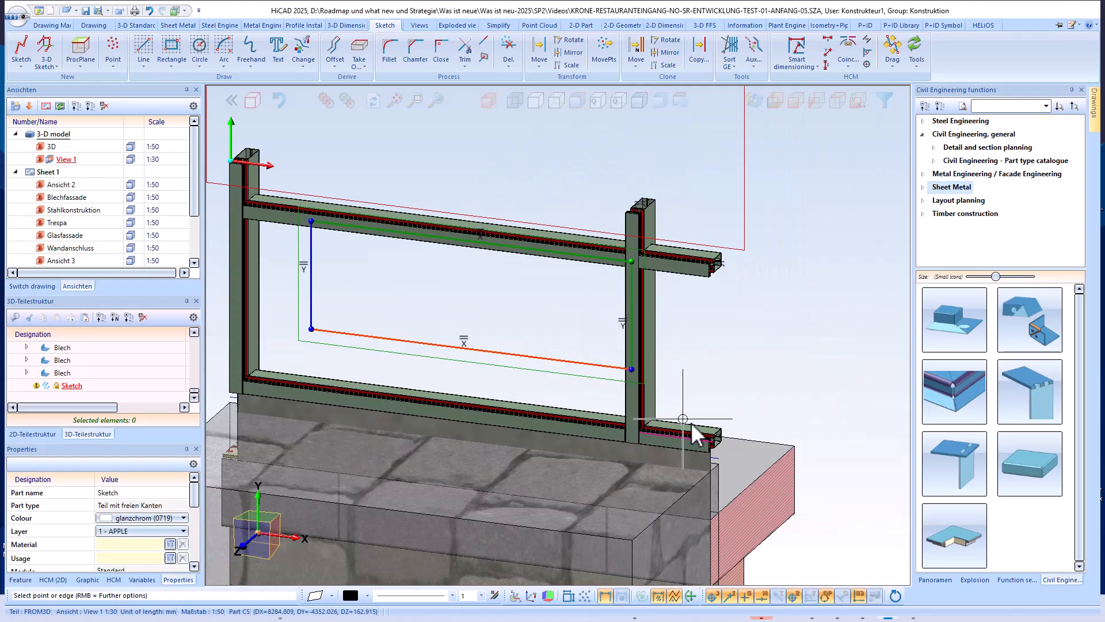
scroll(699, 432, "up", 6)
scroll(639, 391, "down", 6)
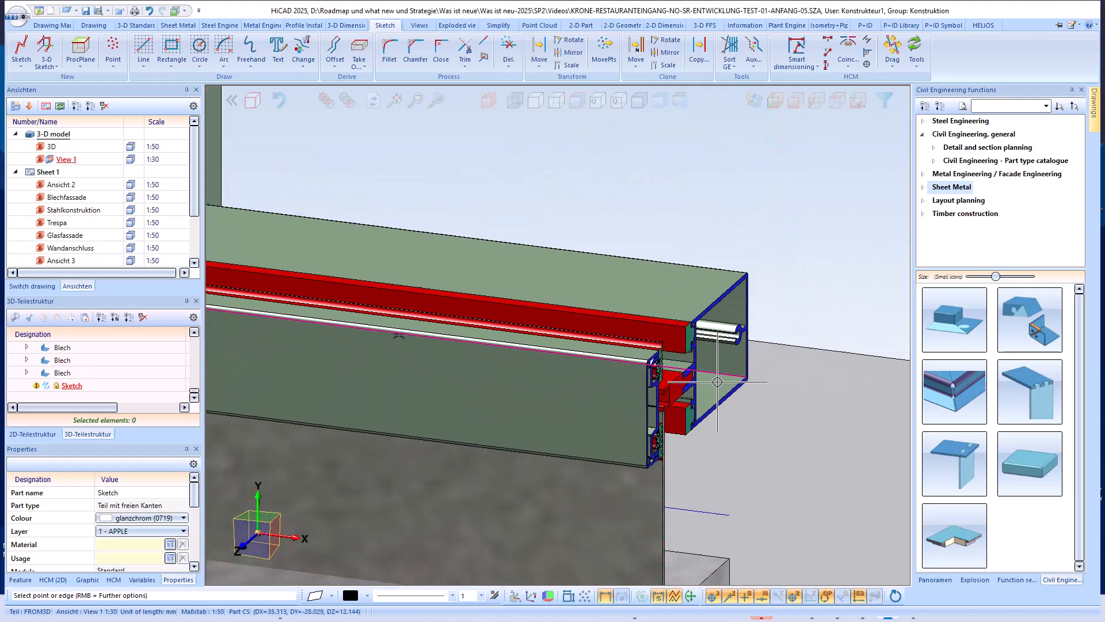
key("Escape")
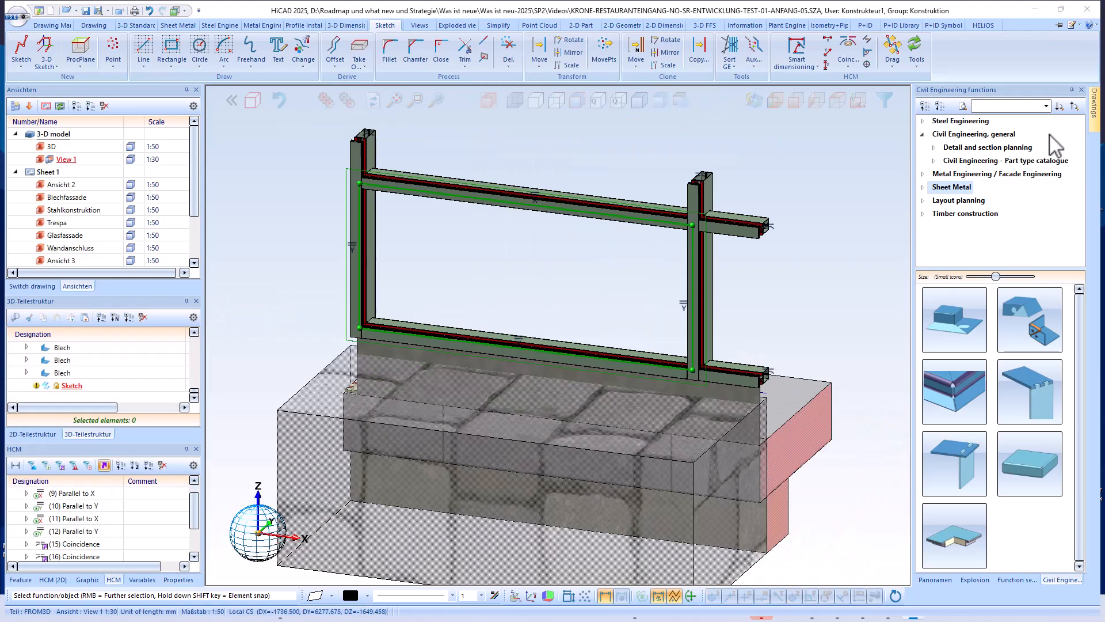
Start a panel element, compare the flush and stepped designs, and choose the stepped design with panel type Glass.
left_click(951, 537)
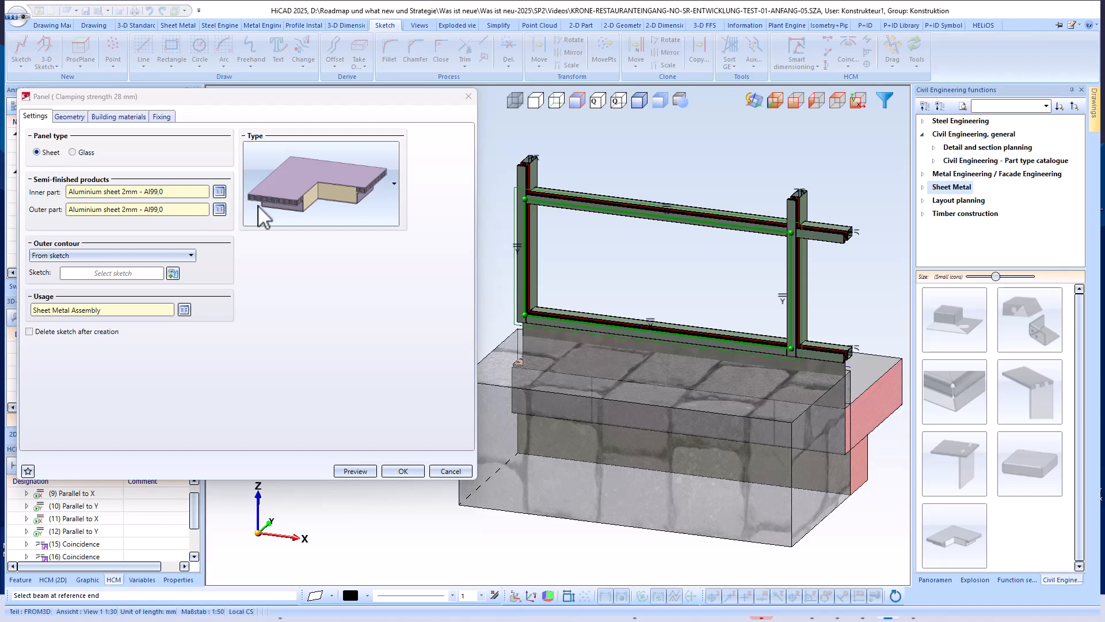
left_click(396, 191)
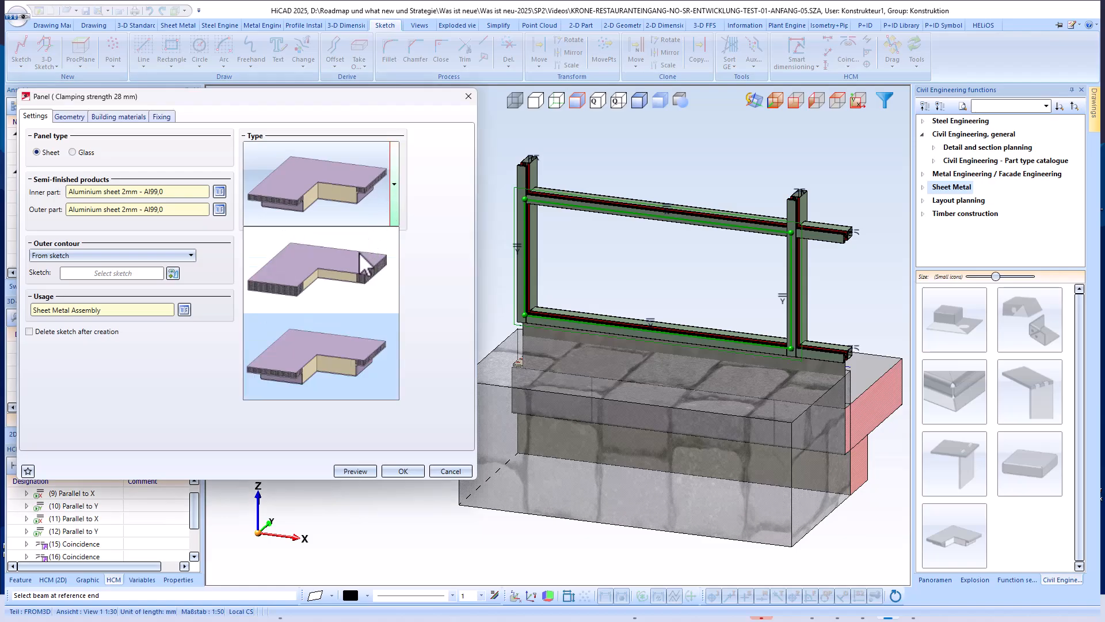
left_click(349, 275)
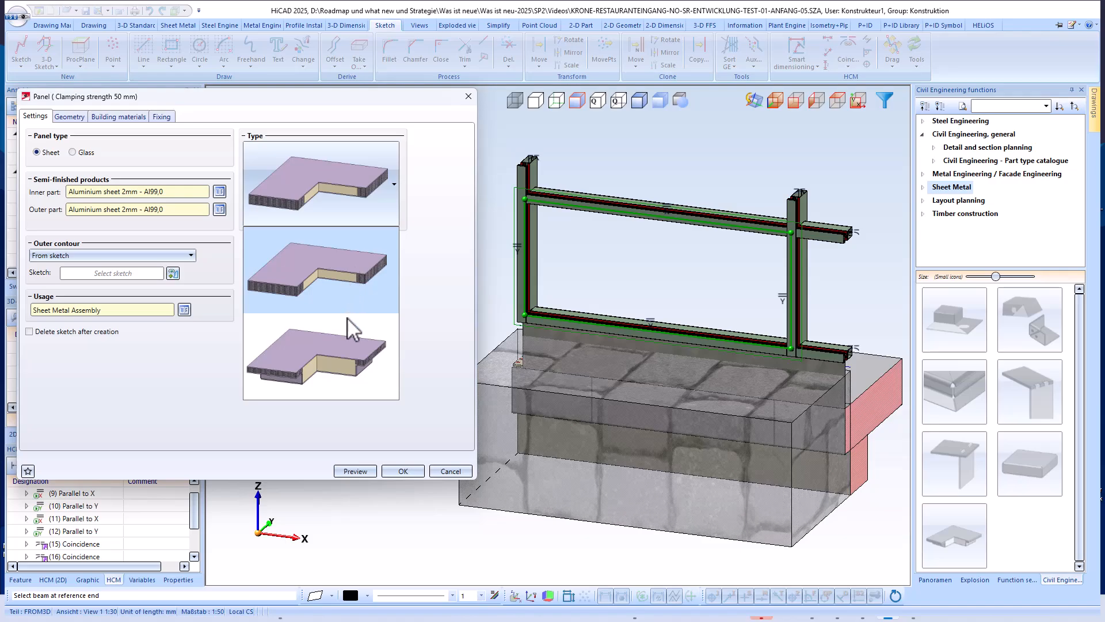
left_click(330, 353)
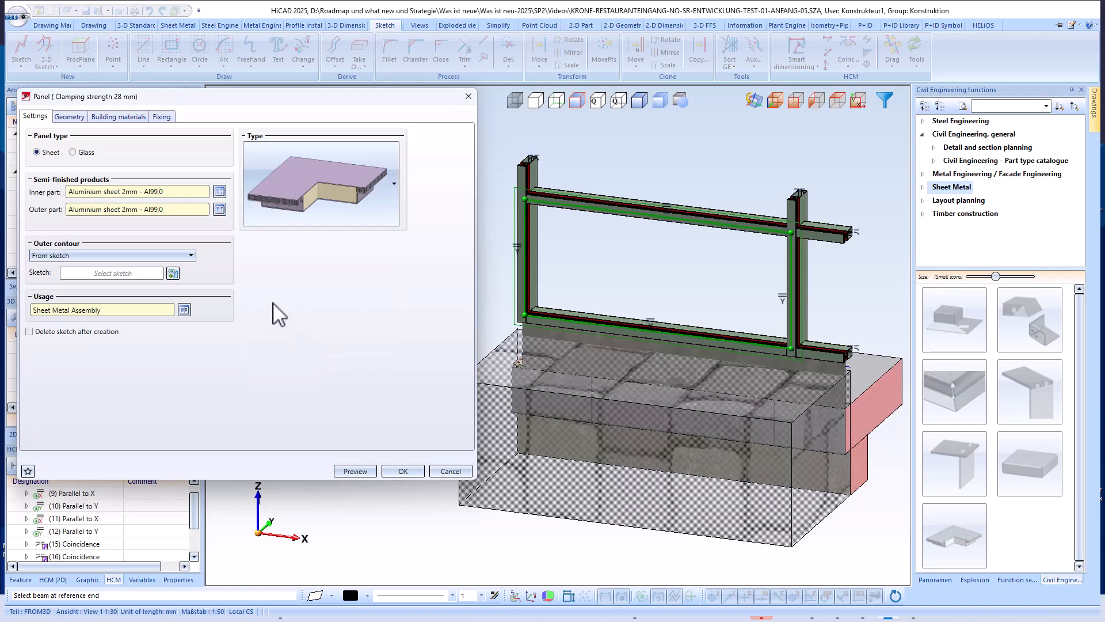
left_click(73, 152)
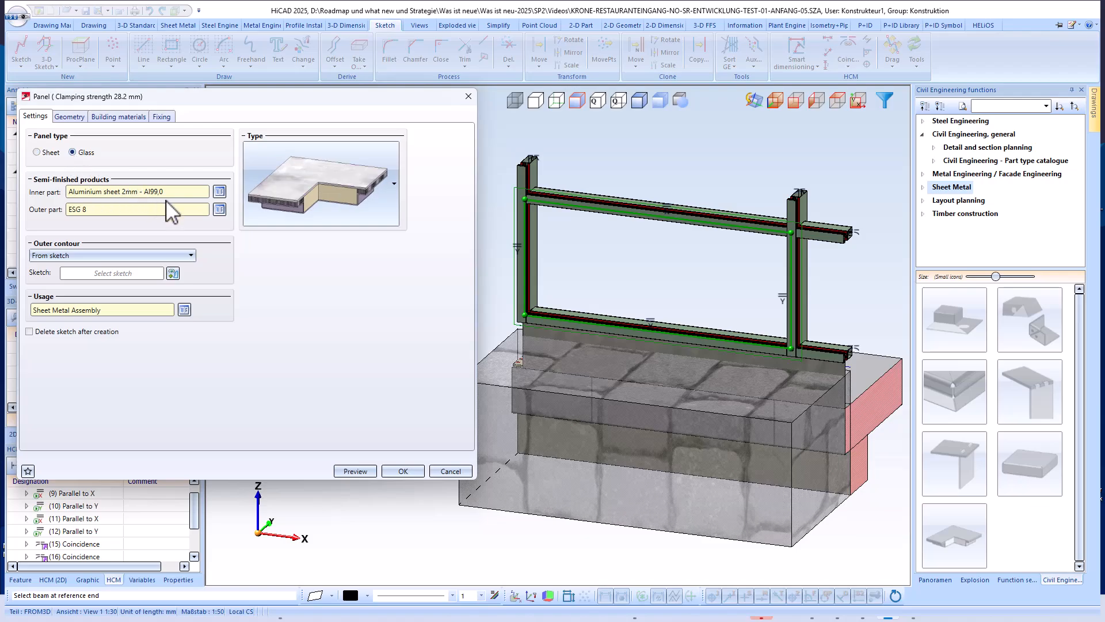
Browse the semi-finished sheet catalogue for the panel's inner part without changing the selection.
left_click(220, 192)
scroll(265, 225, "down", 3)
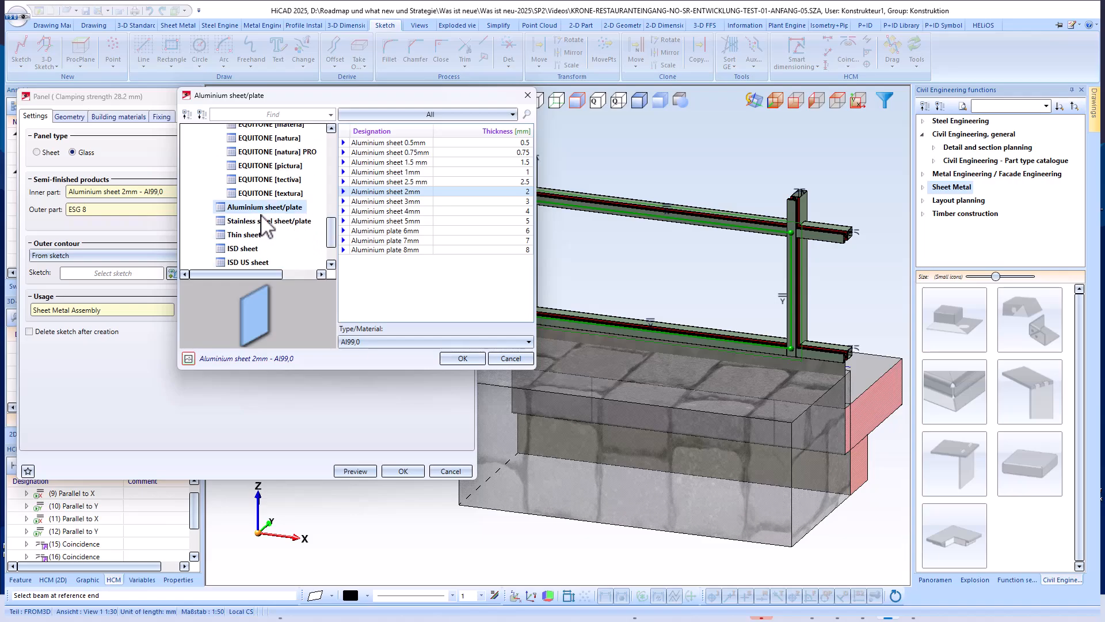
scroll(264, 227, "down", 2)
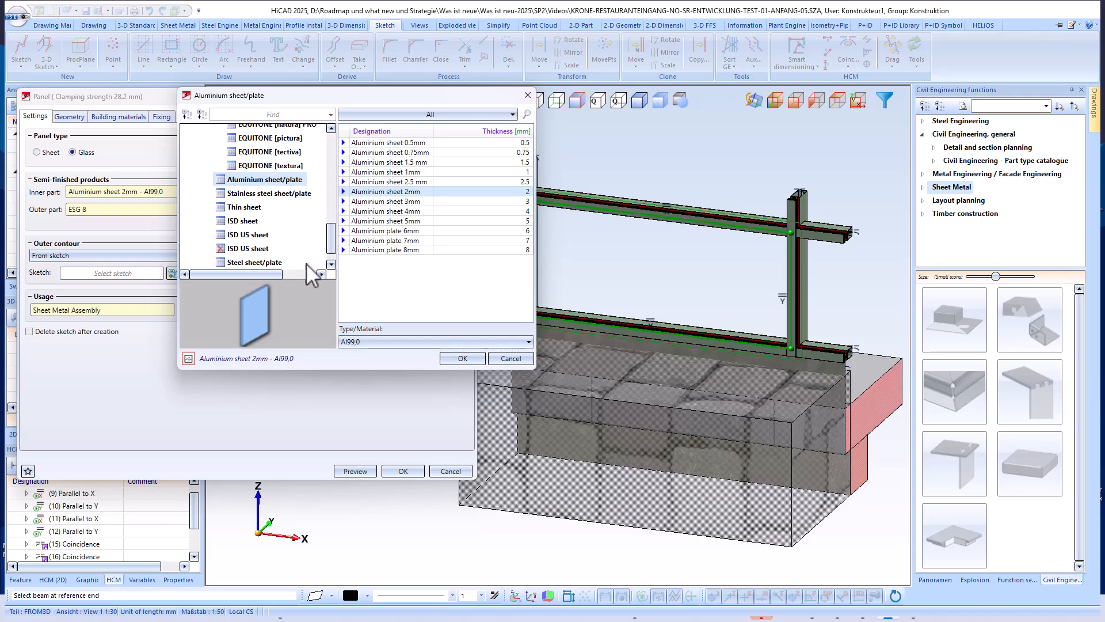
left_click(506, 358)
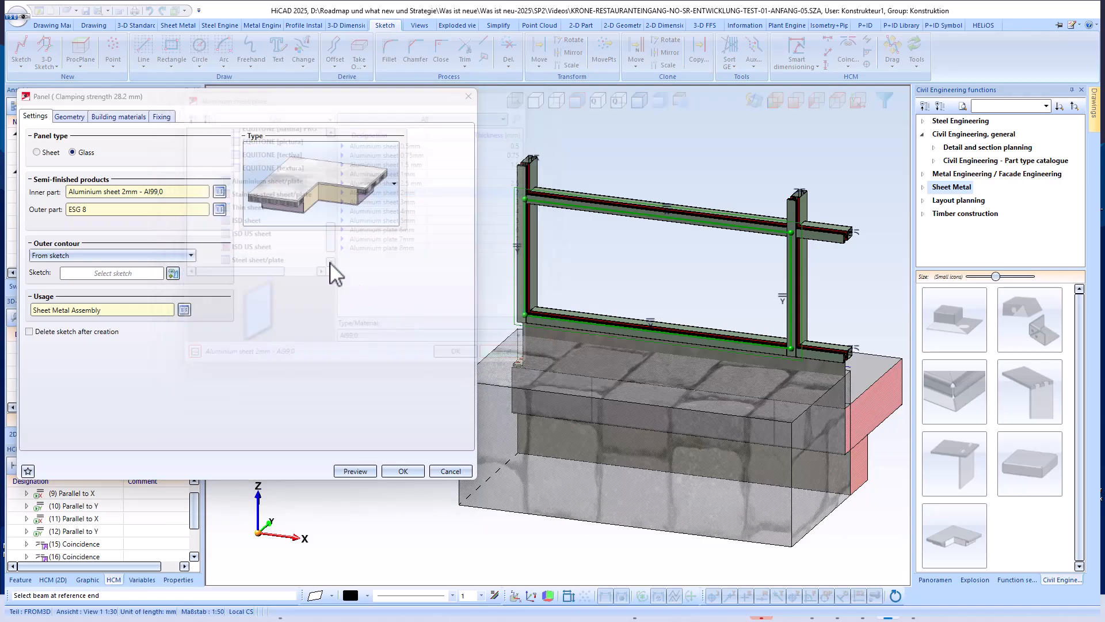
Confirm ESG 8 single glazing as the outer part and assign the sketched rectangle as the panel's outer contour.
left_click(219, 209)
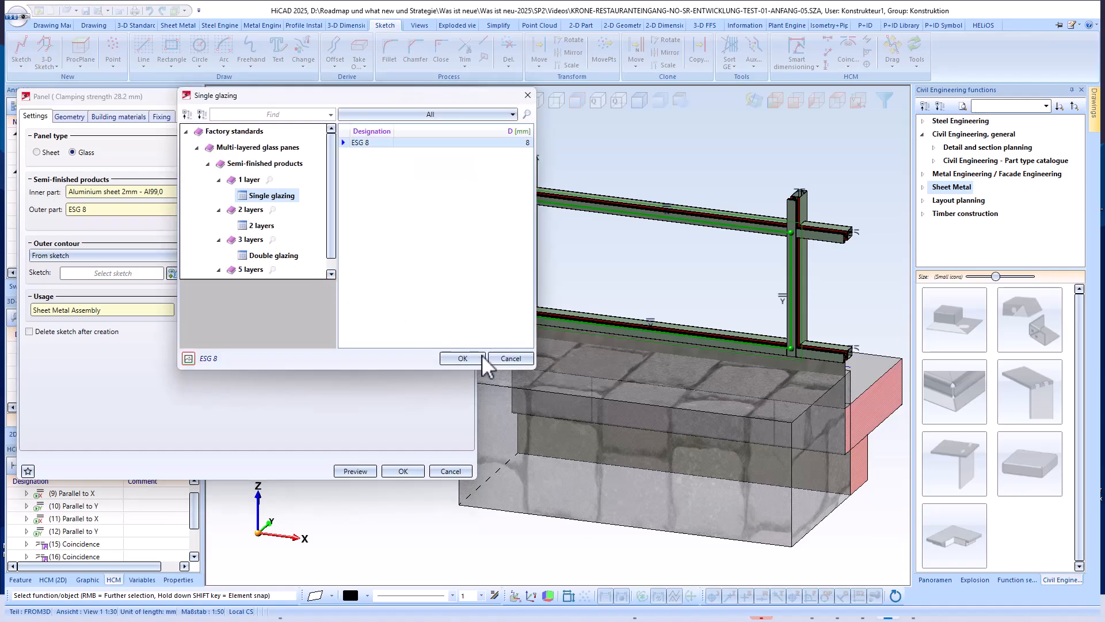
left_click(465, 356)
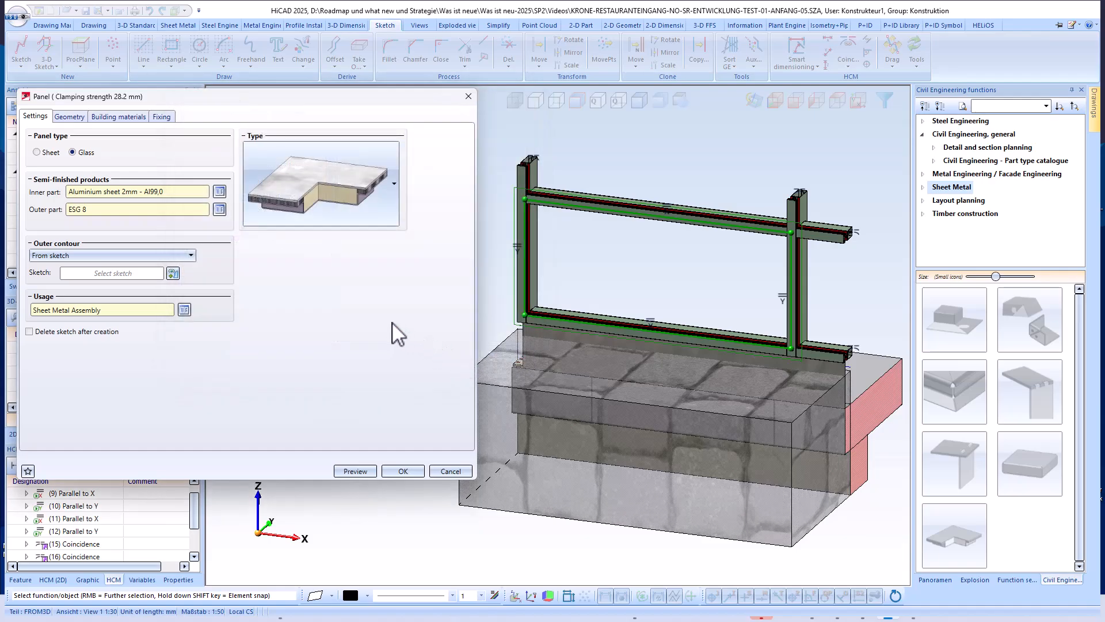
left_click(174, 273)
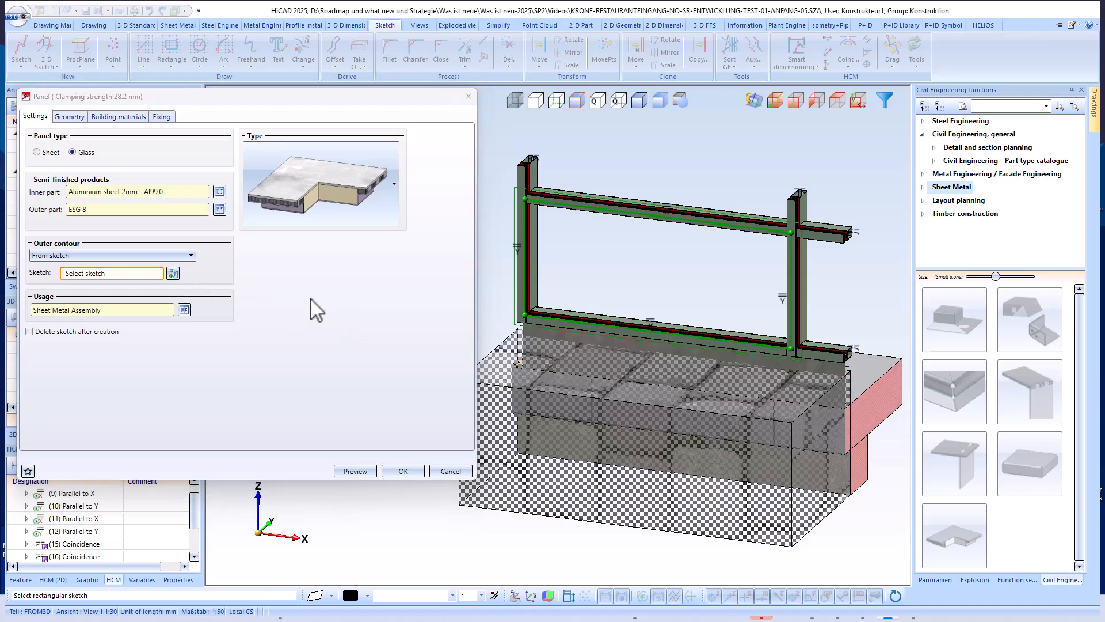
left_click(526, 208)
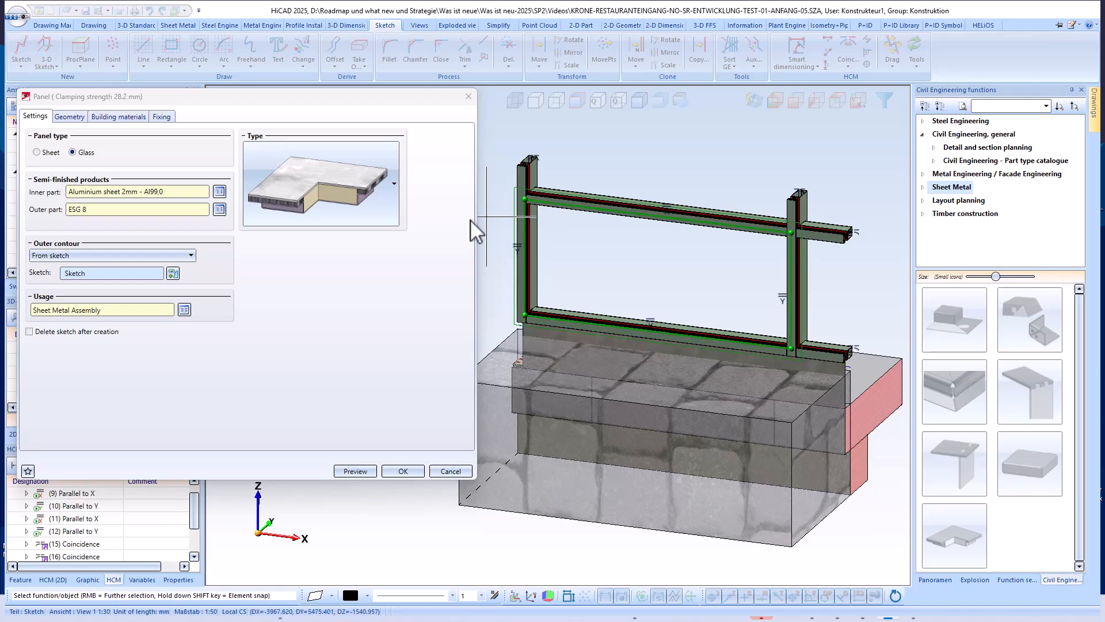
Review the panel's geometry dimensions and the available corner processing variants.
left_click(69, 117)
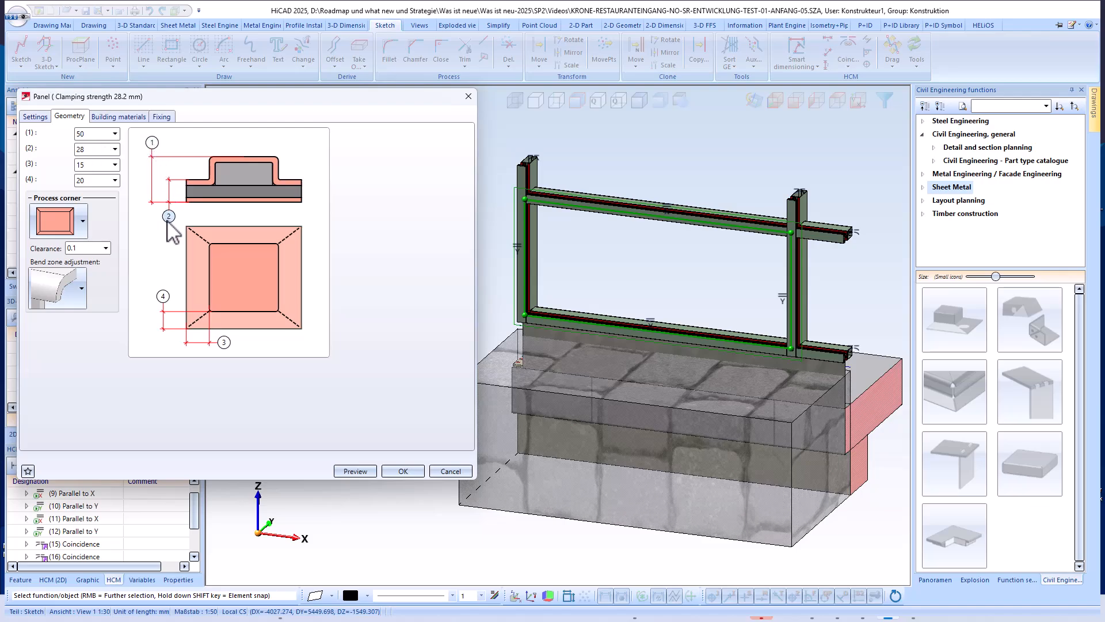
left_click(84, 219)
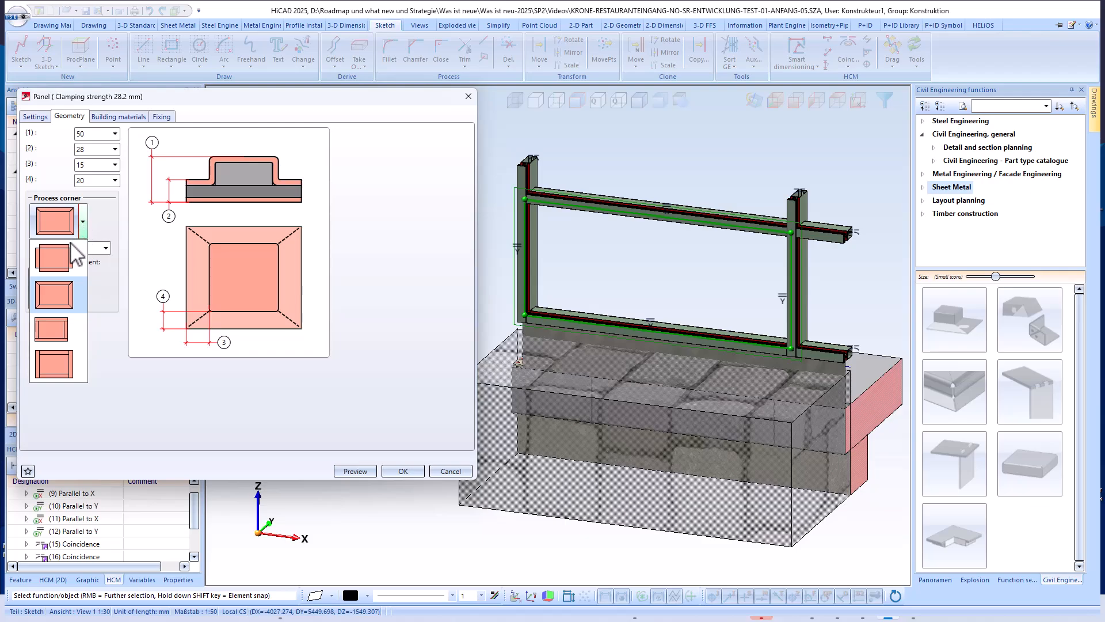
left_click(102, 117)
Try semi-finished products for the panel's insulation and browse the mineral wool and XPS catalogues.
left_click(102, 117)
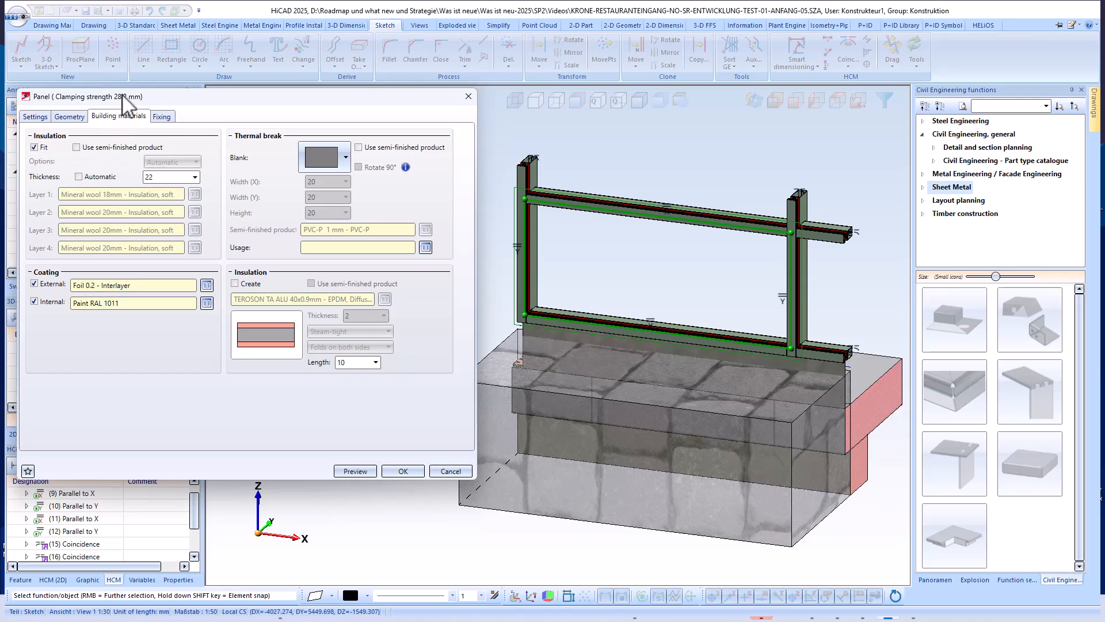
left_click_drag(124, 100, 163, 96)
left_click(116, 142)
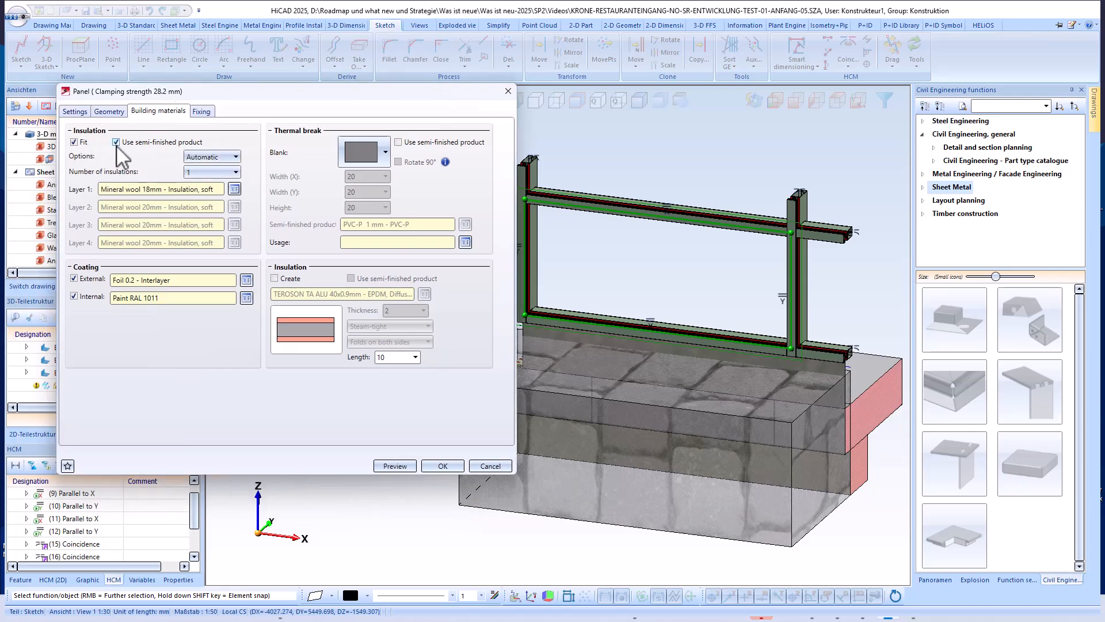
left_click(235, 190)
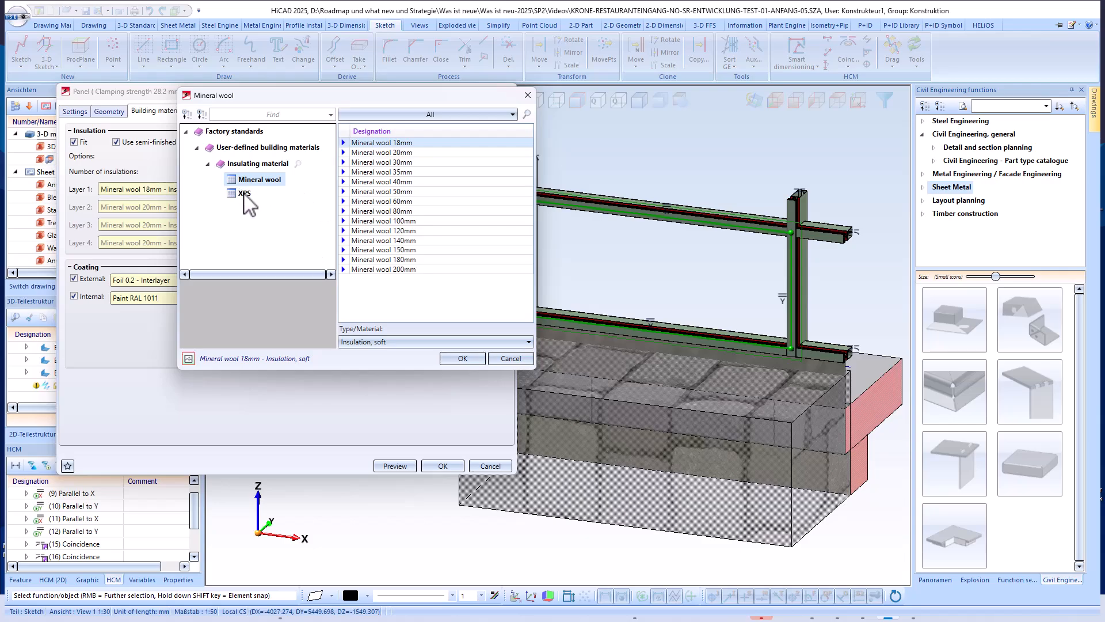
left_click(244, 193)
left_click(249, 184)
left_click(479, 361)
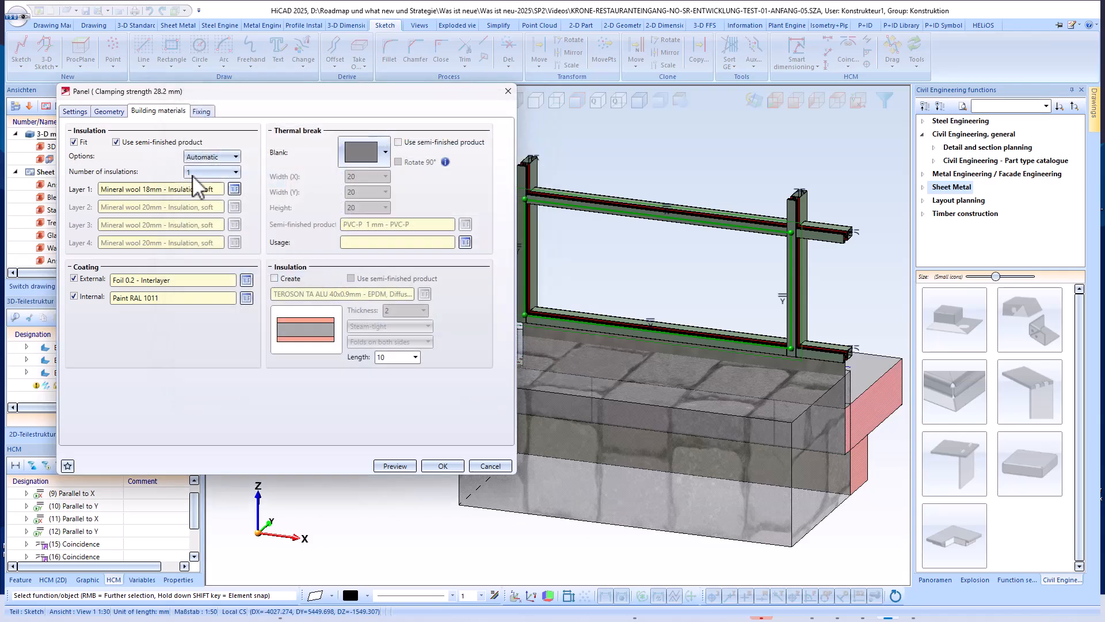
left_click(117, 142)
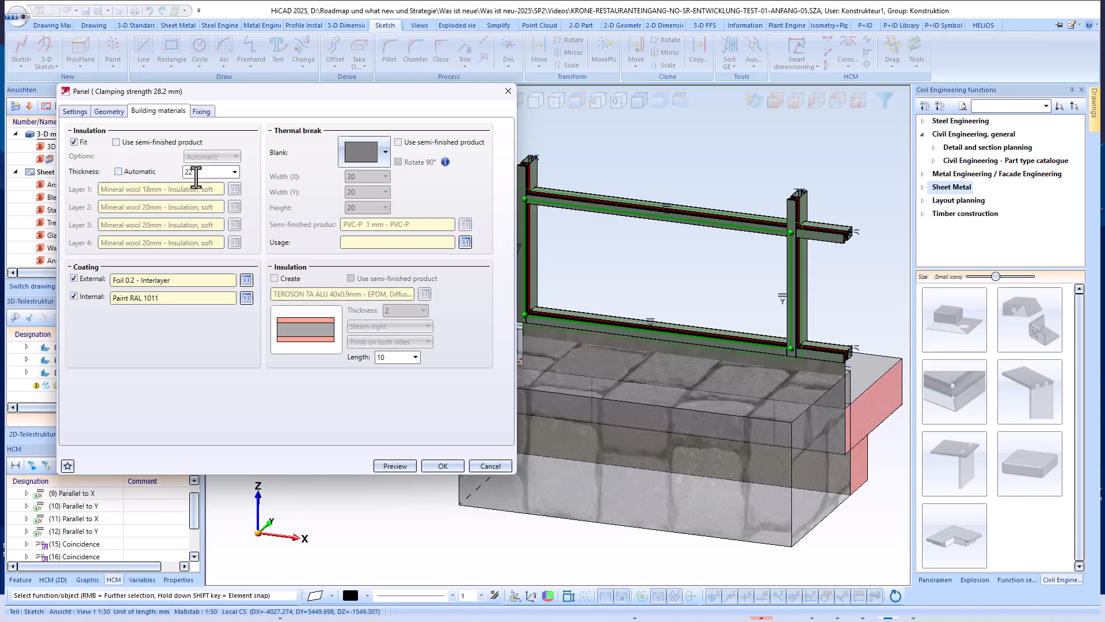
Confirm Foil 0.2 - Interlayer as the external coating and choose the solid blank for the thermal break.
left_click(247, 284)
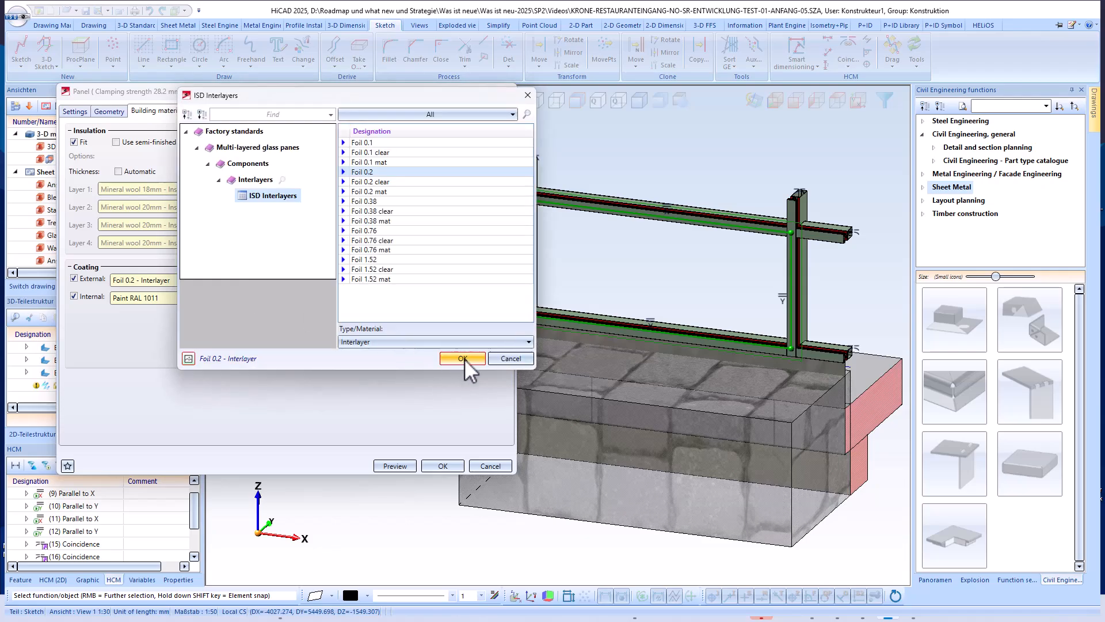
left_click(463, 358)
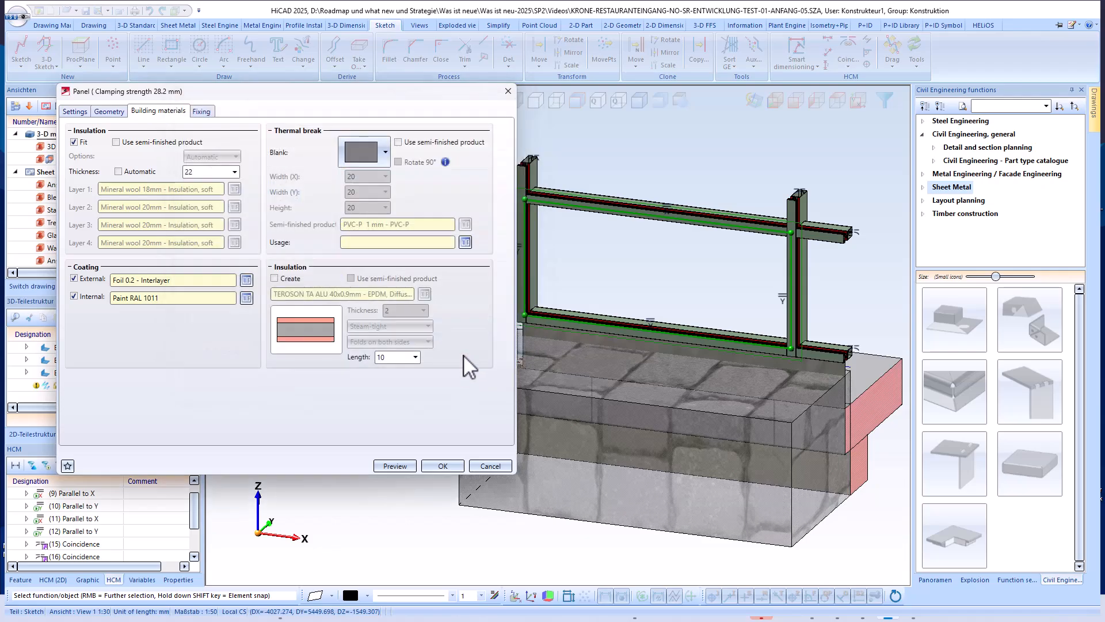
left_click(383, 153)
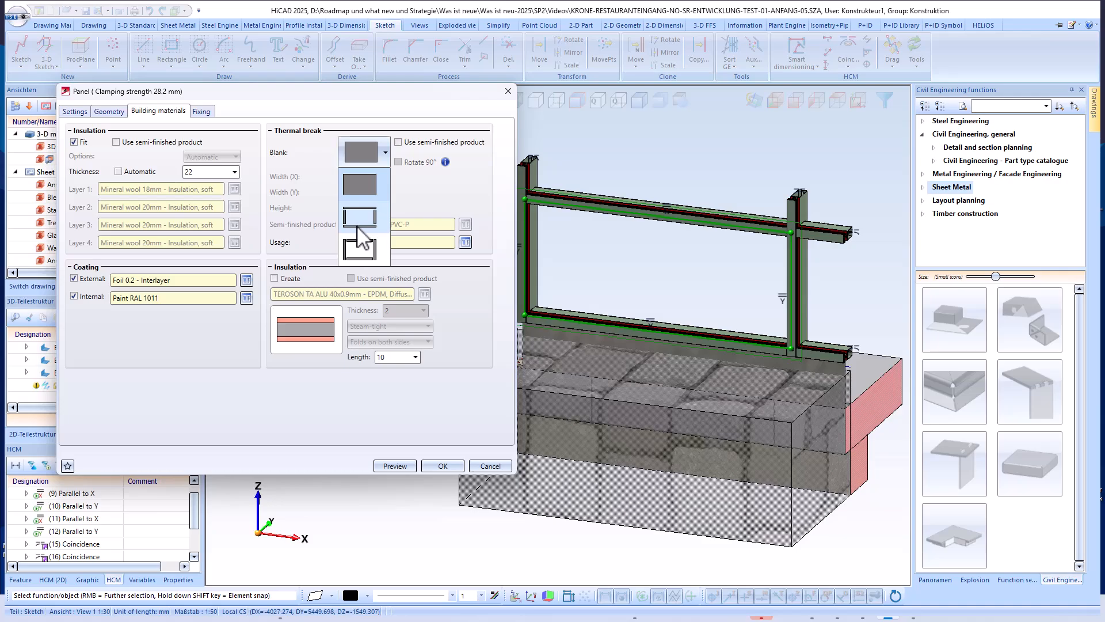
left_click(372, 184)
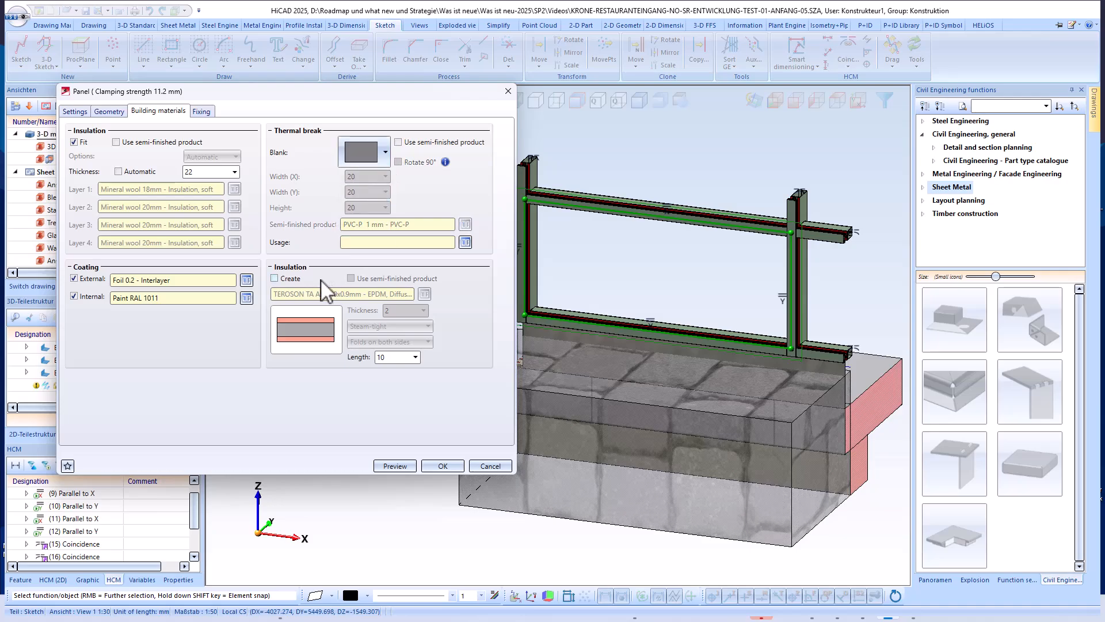
Try creating the panel's edge insulation from a semi-finished product and browse the TEROSON and illbruck foil catalogues.
left_click(275, 278)
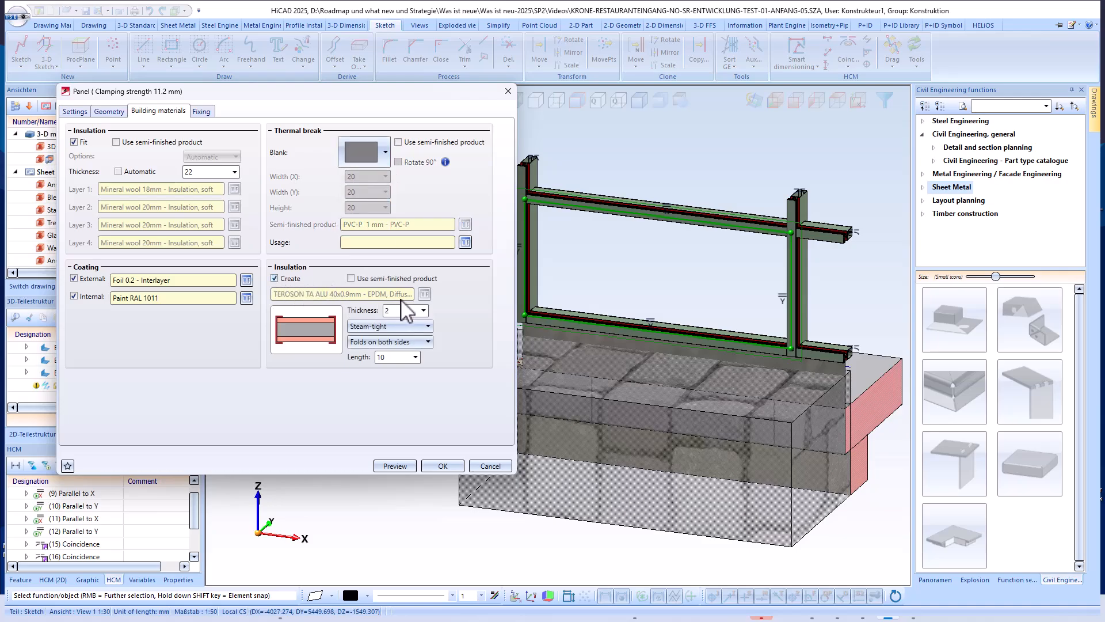
left_click(373, 279)
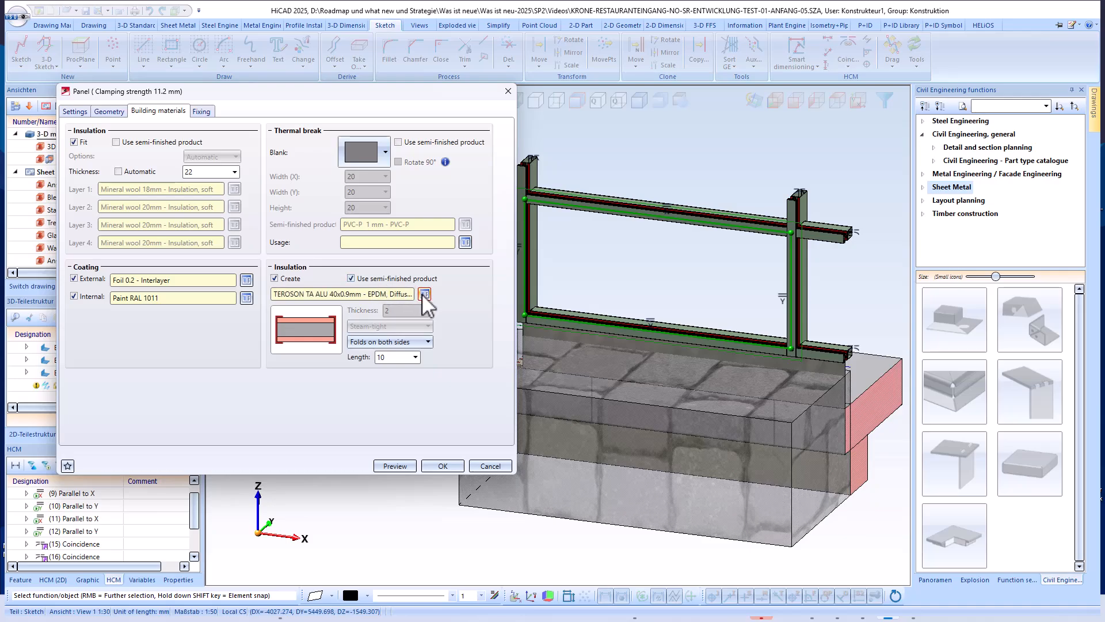
left_click(423, 295)
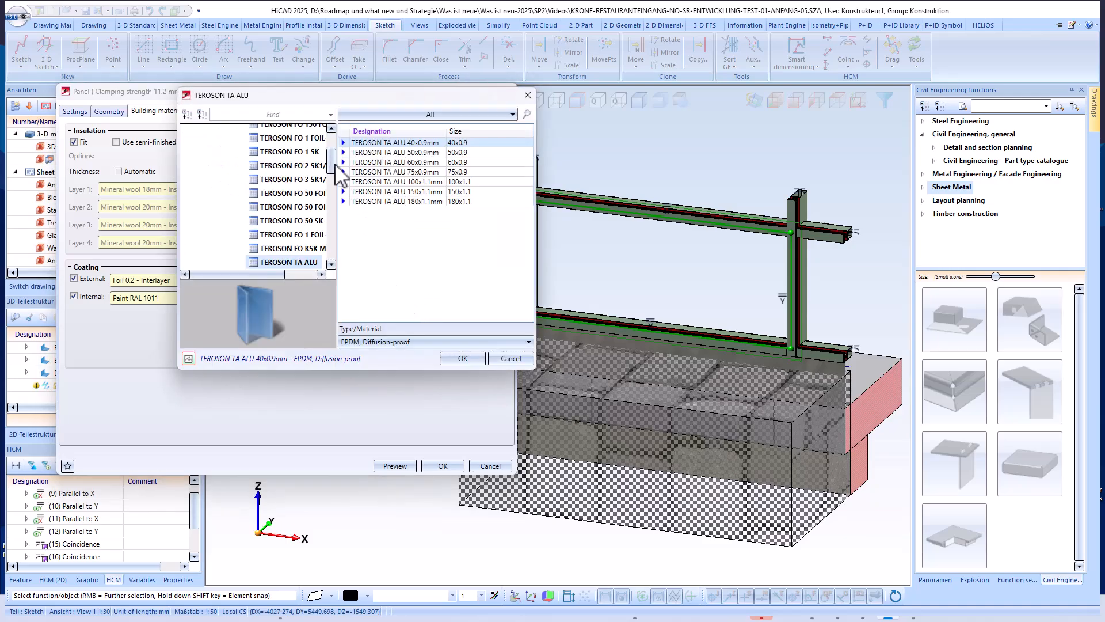
left_click_drag(334, 163, 344, 191)
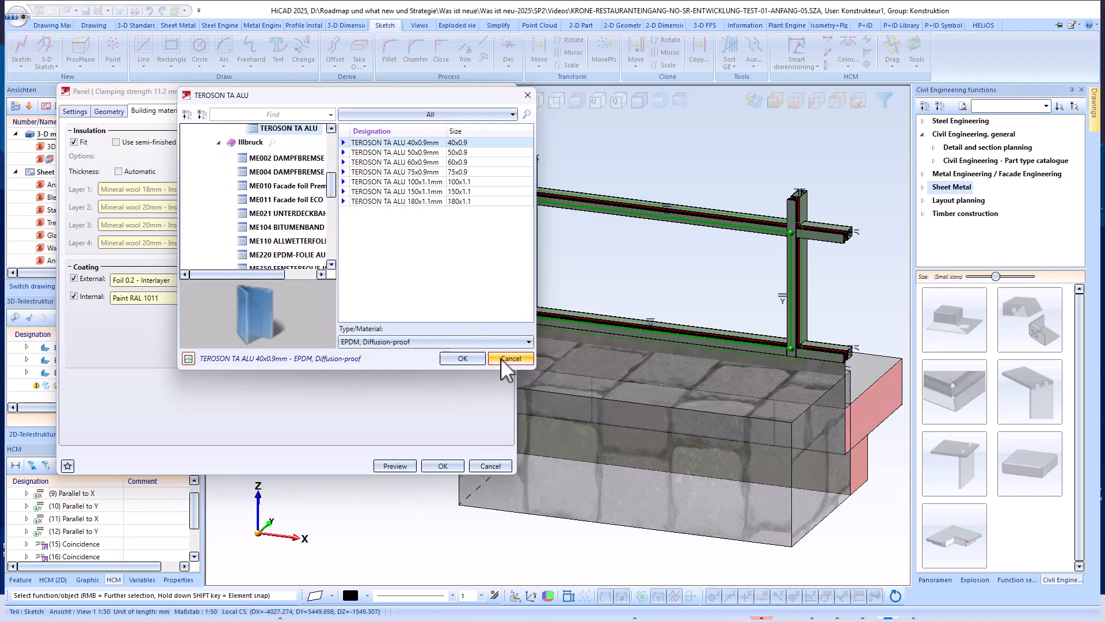
left_click(479, 361)
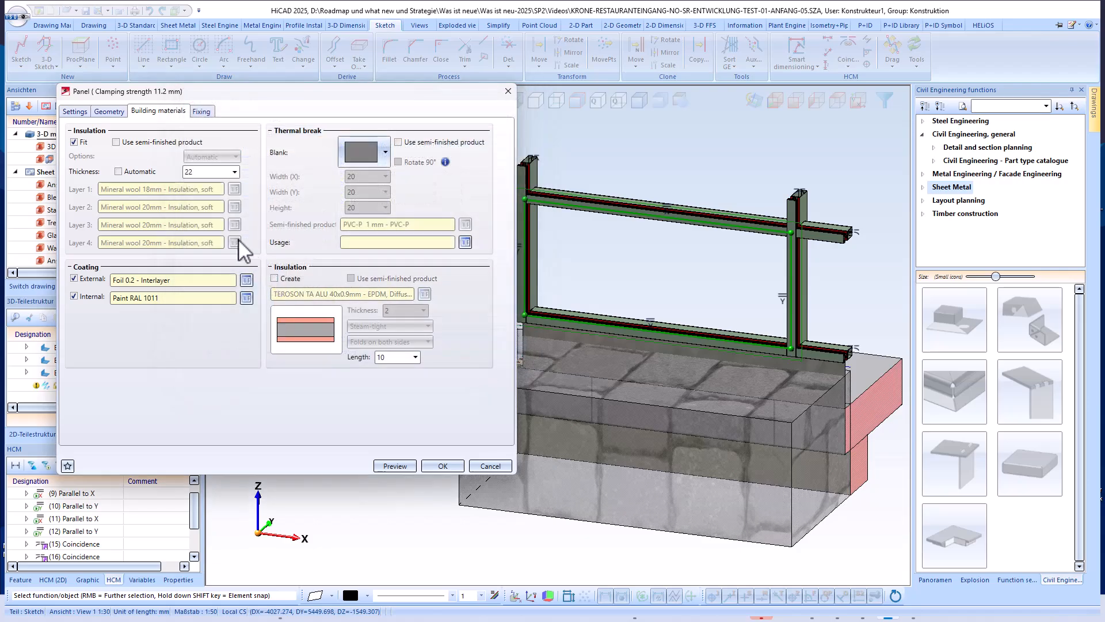
Confirm bolts from inside with ISO 7050-ST2.2x6.5-C-Z-A2 screws for the panel's fixing and create the panel.
left_click(201, 111)
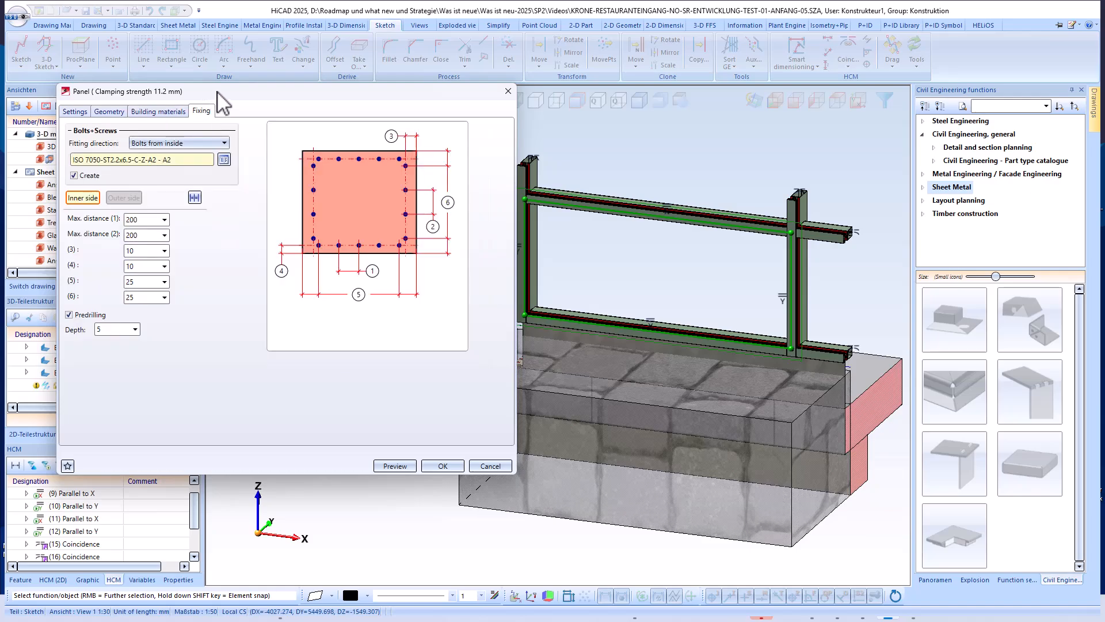
left_click_drag(218, 91, 260, 106)
left_click(190, 165)
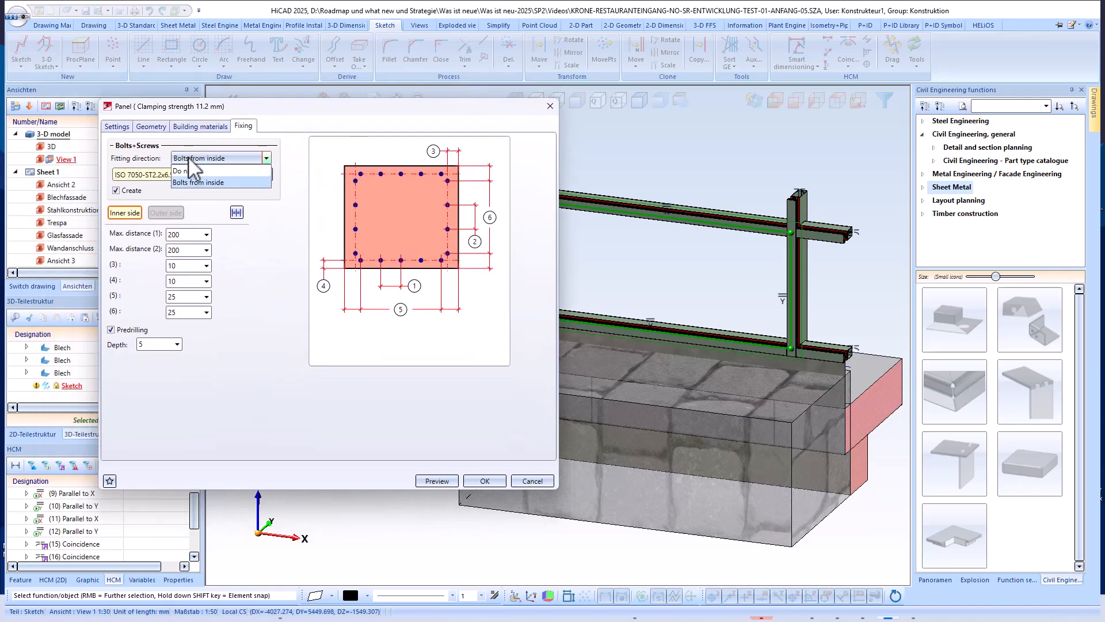
left_click(101, 165)
left_click(266, 175)
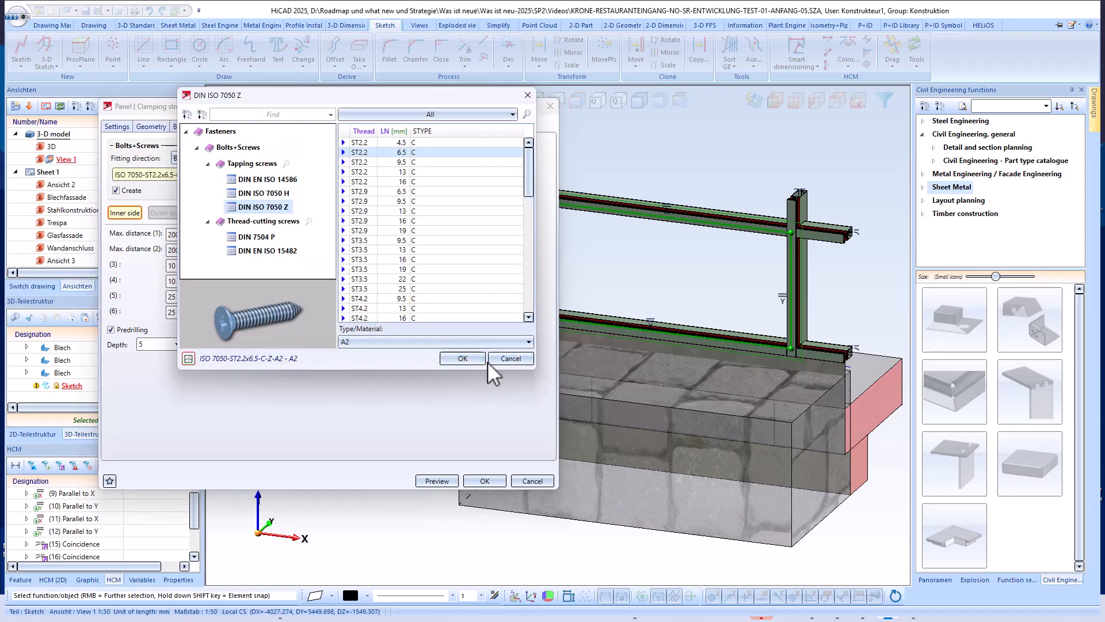
left_click(466, 360)
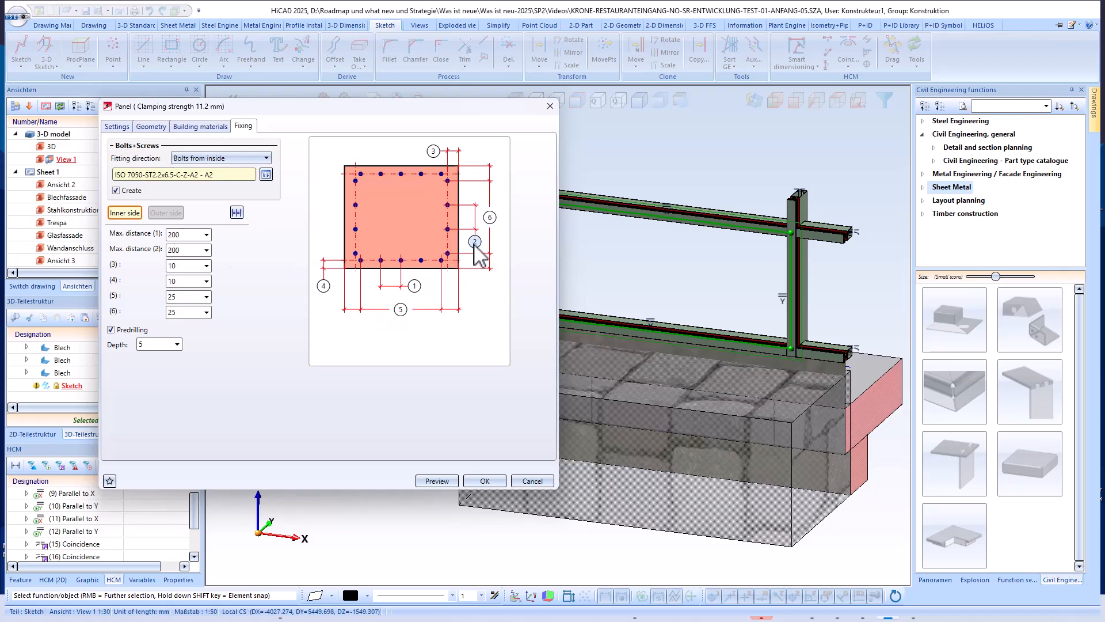
left_click(115, 126)
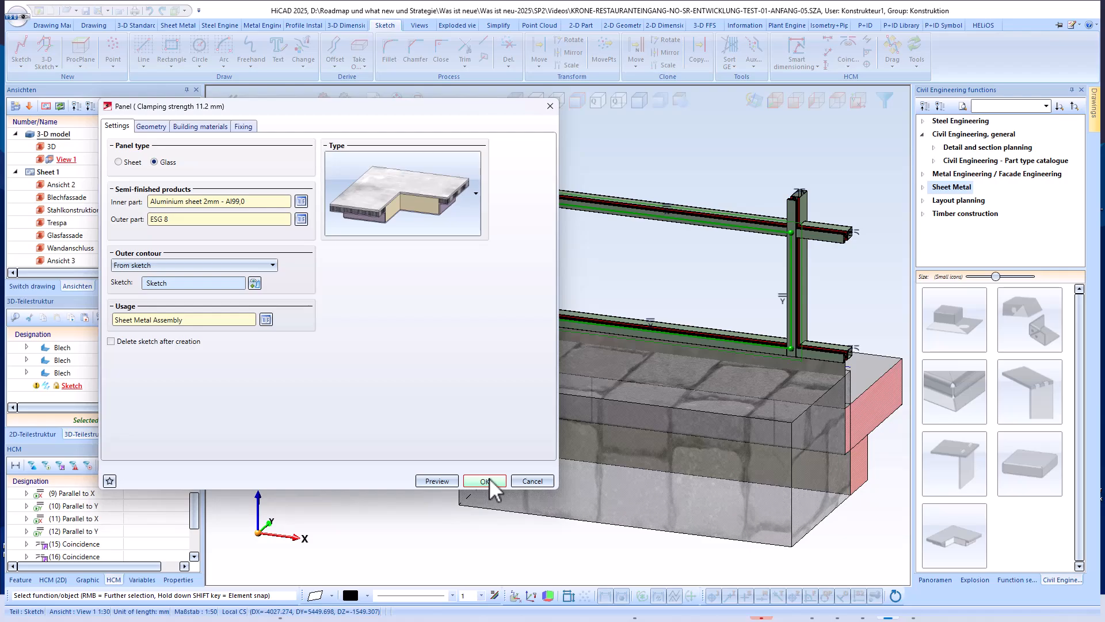
mouse_move(475, 255)
middle_mouse_down()
mouse_move(417, 270)
mouse_move(342, 259)
mouse_move(456, 256)
middle_mouse_up()
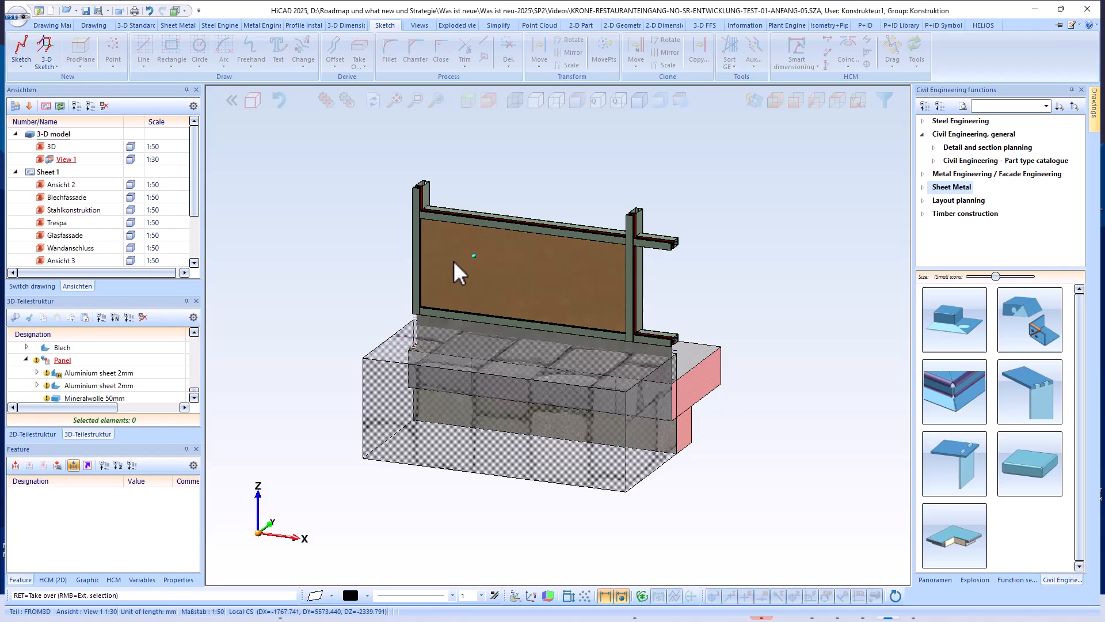
Limit the 3-D view to a cuboid detail about 547 mm long through the middle of the panel.
right_click(490, 172)
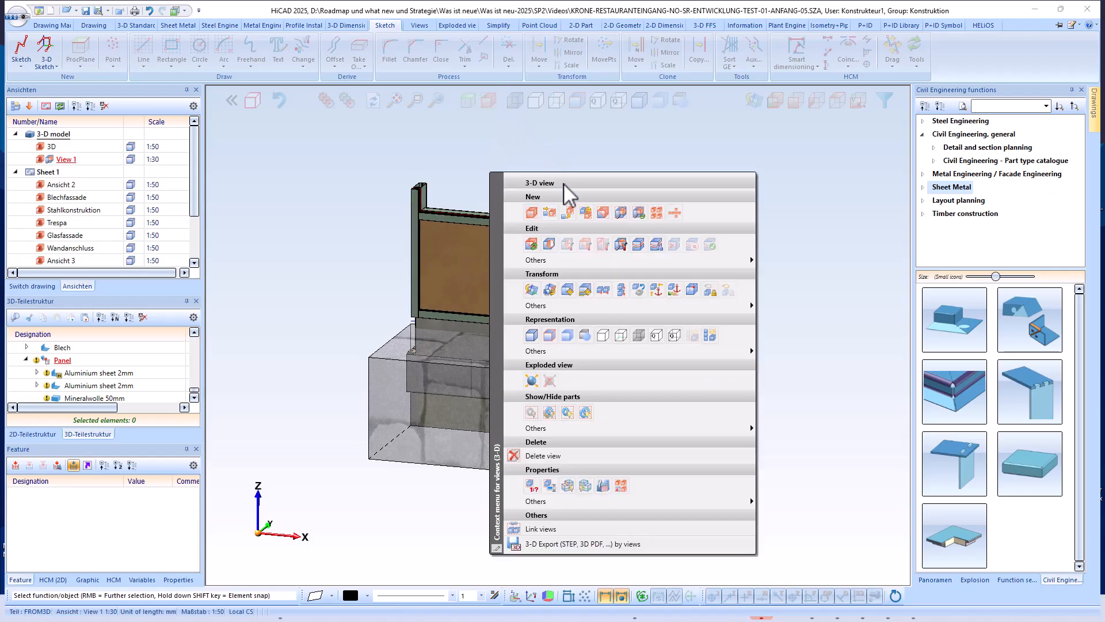
left_click(619, 244)
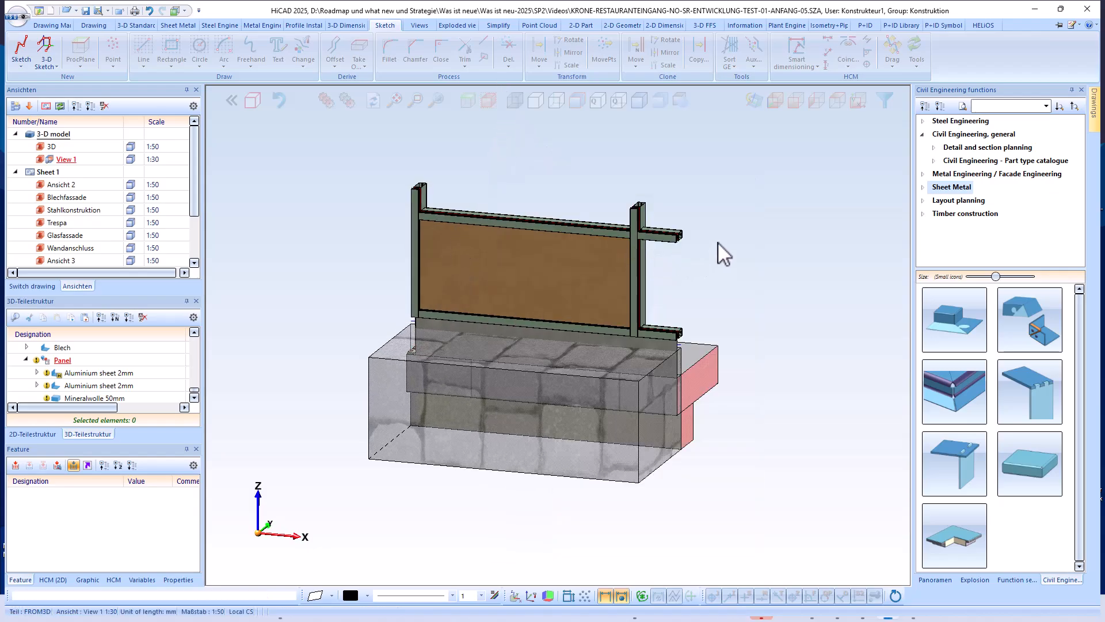
left_click(706, 335)
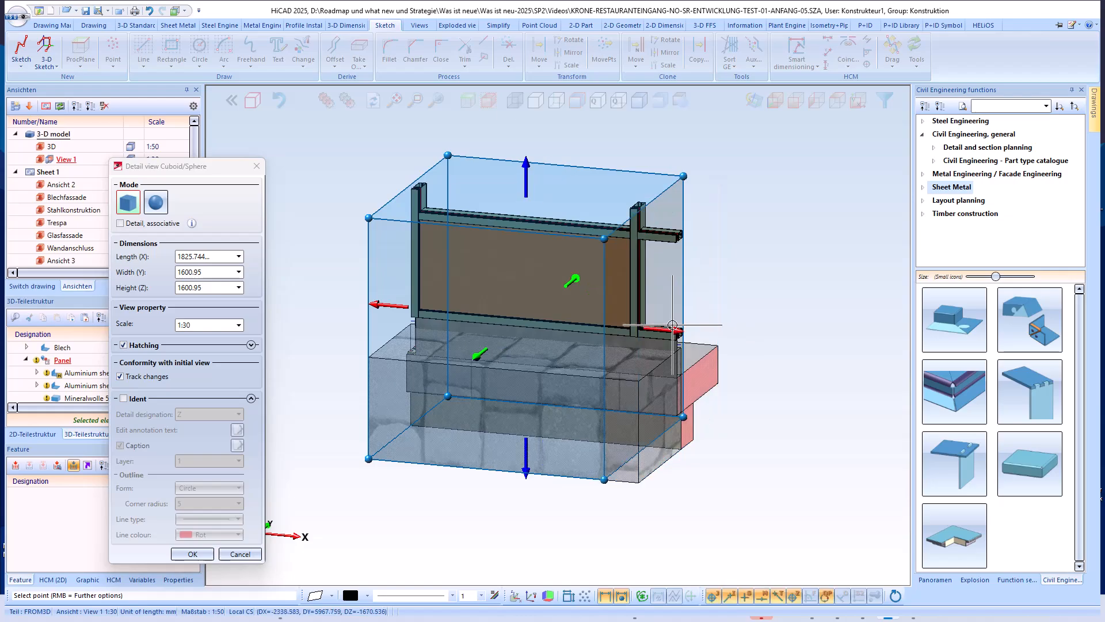
left_click(614, 321)
left_click(404, 304)
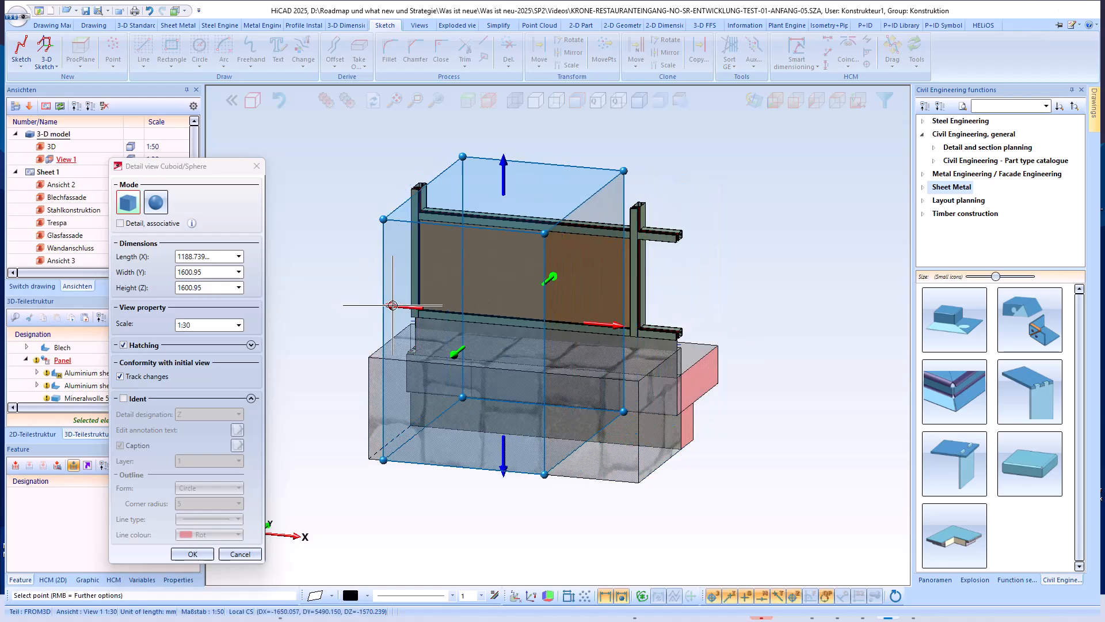
left_click(513, 319)
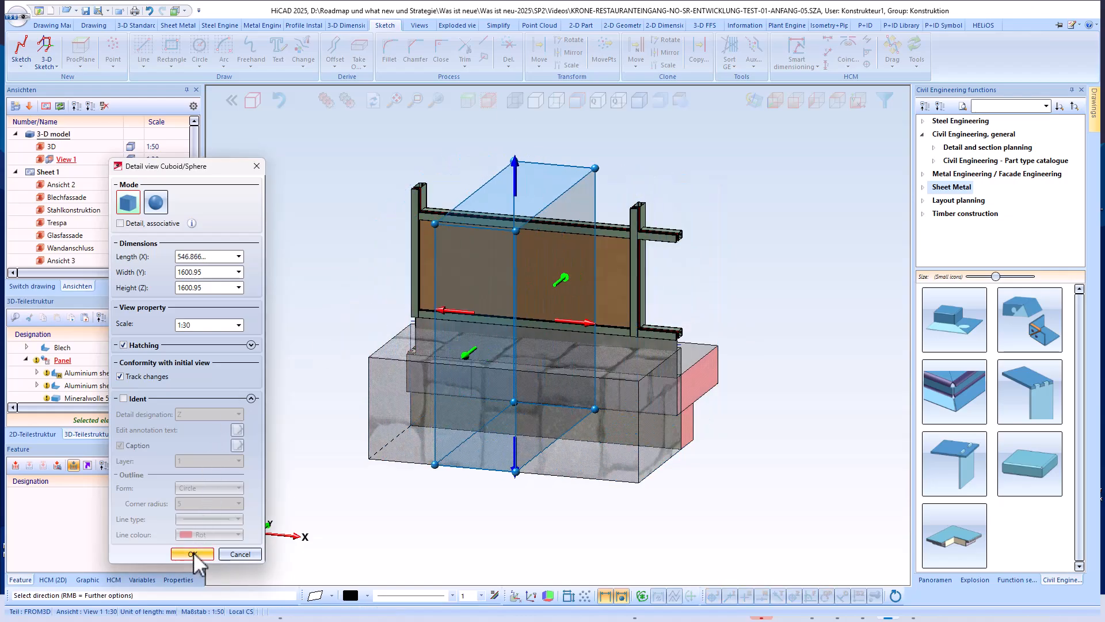
left_click(193, 554)
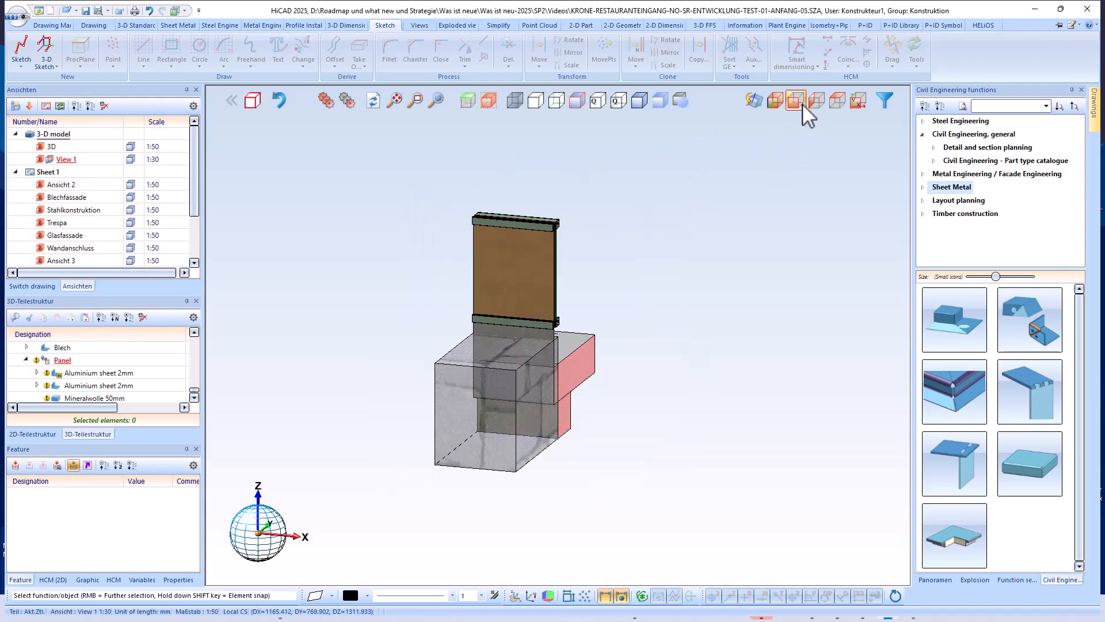
Show the cut-out detail from the side and enlarge the panel's connection to the upper transom.
left_click(803, 104)
middle_click(621, 195)
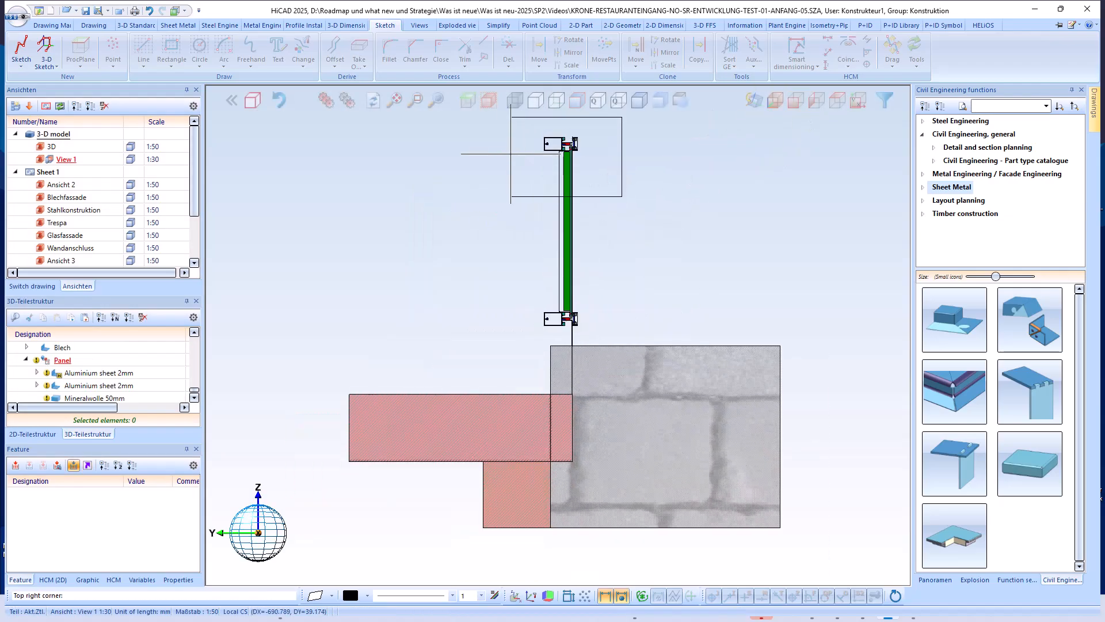
left_click(511, 118)
scroll(668, 224, "up", 1)
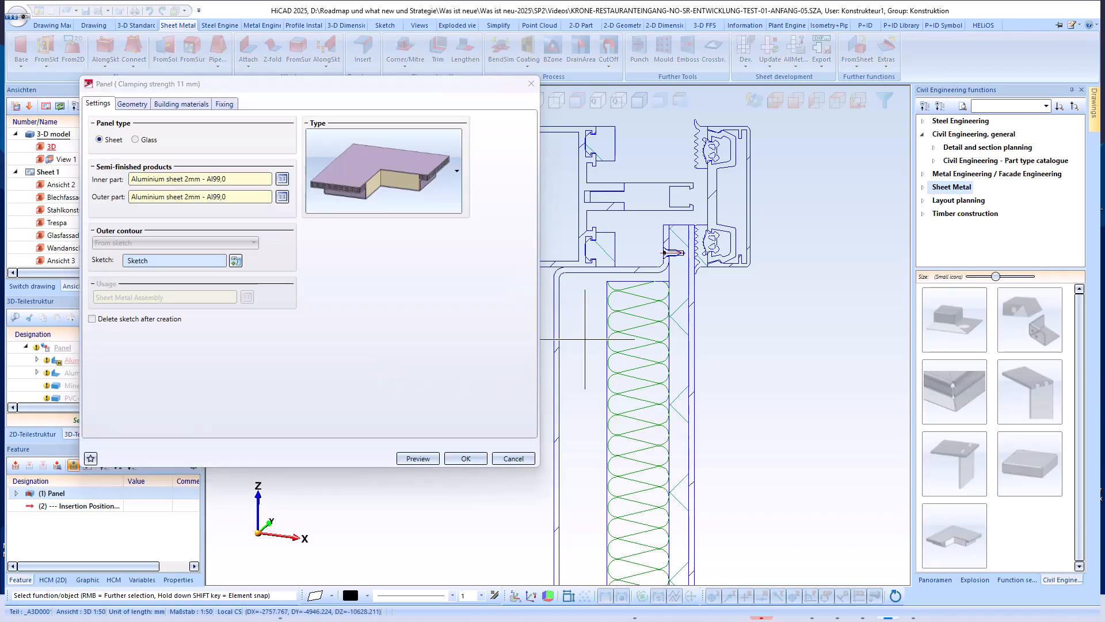
Set geometry dimension (2), the panel's clamping strength, to 28 mm and preview the panel.
left_click(134, 105)
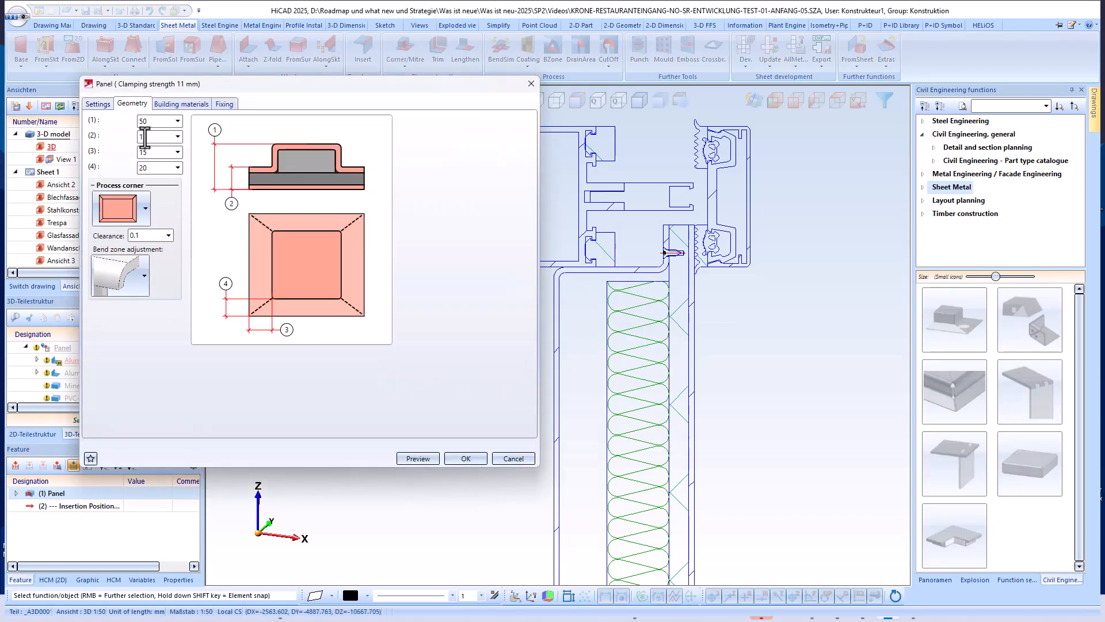
type("28")
left_click(187, 105)
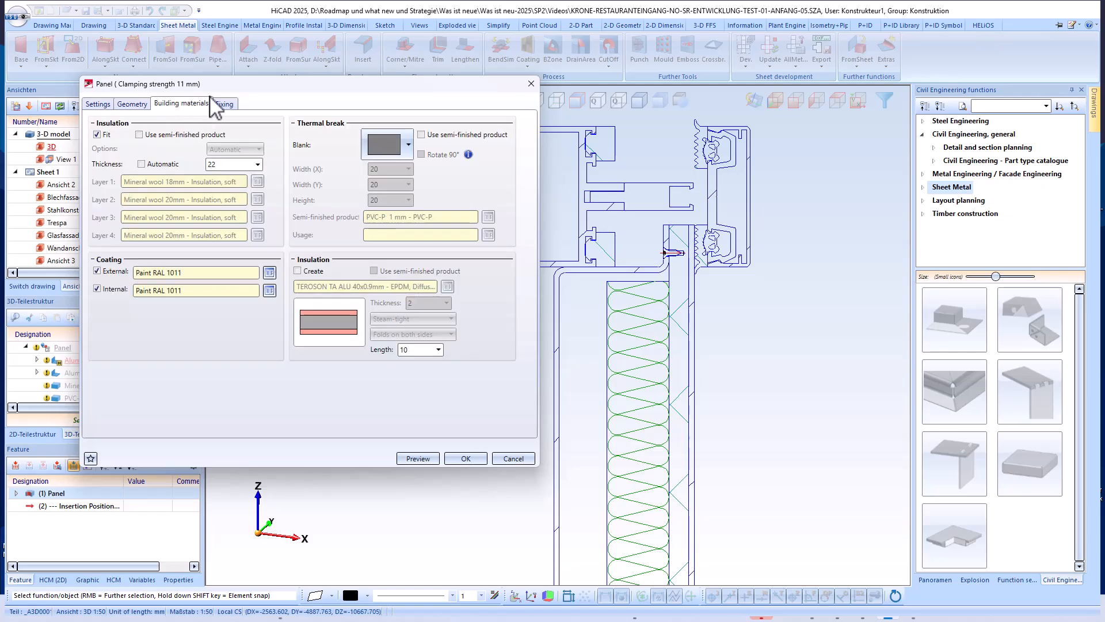
left_click(416, 458)
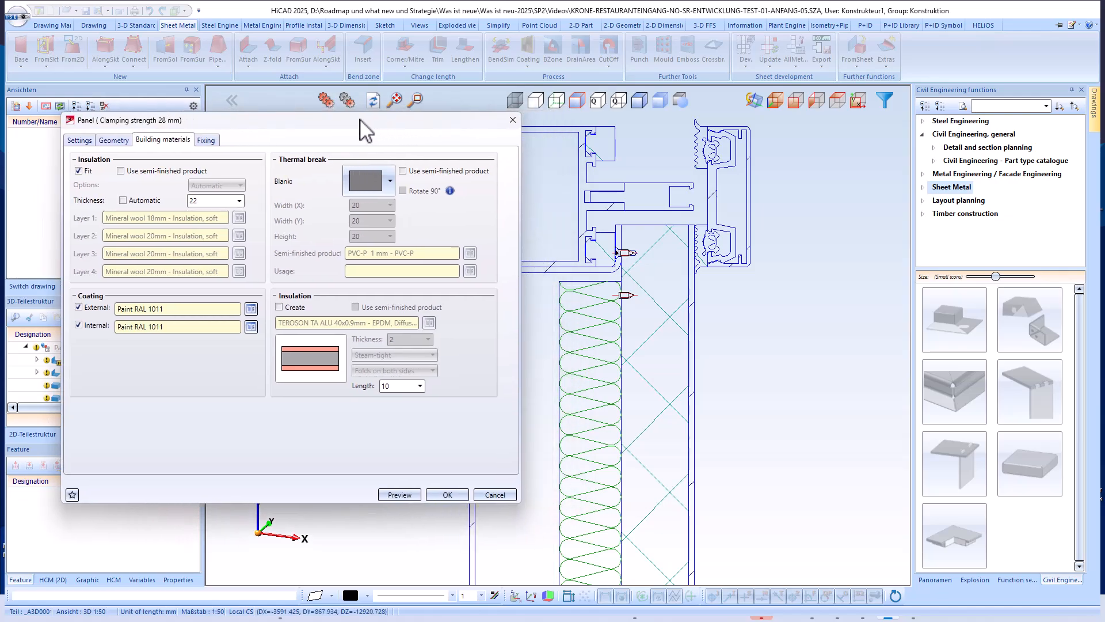
Set the insulation thickness to 52 mm by picking the distance between the two points bounding the insulation space, and preview the panel.
left_click_drag(360, 120, 307, 76)
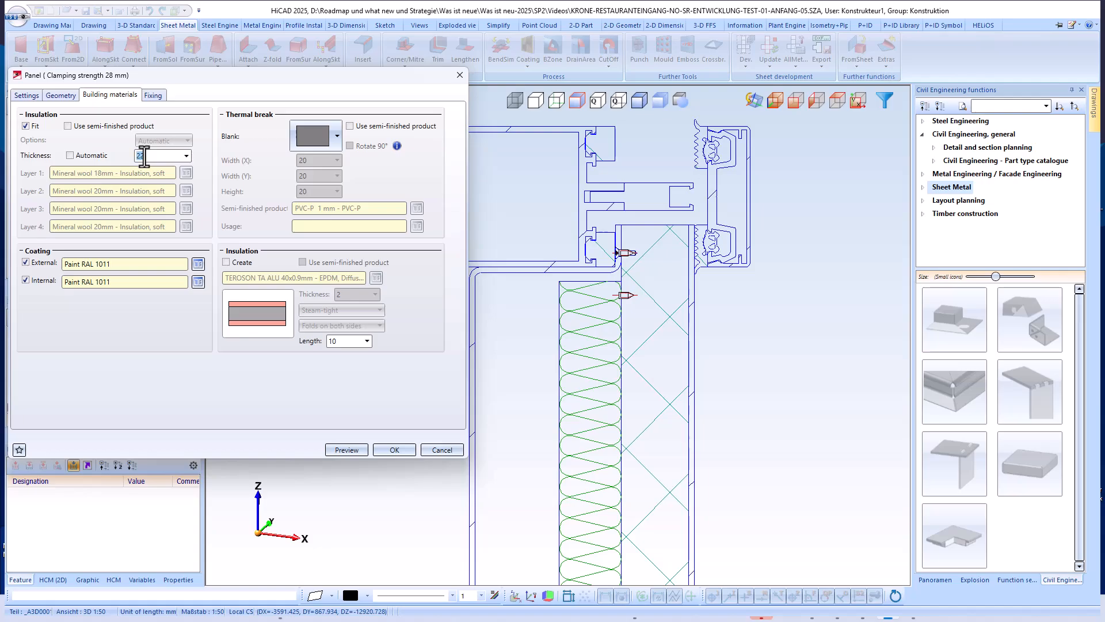
right_click(145, 156)
left_click(201, 245)
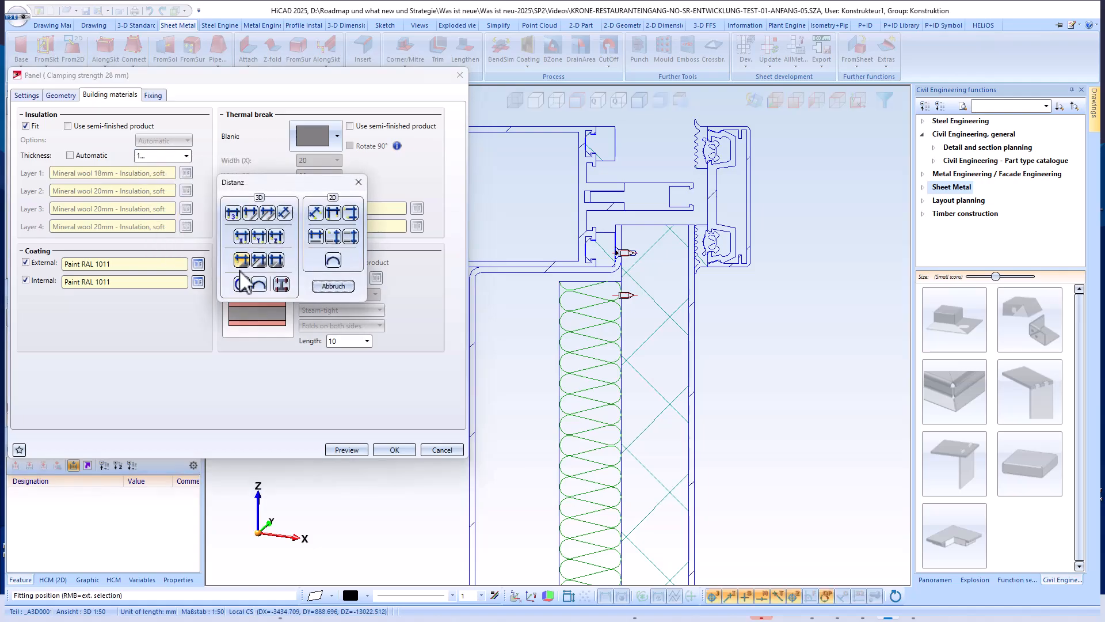
left_click(258, 237)
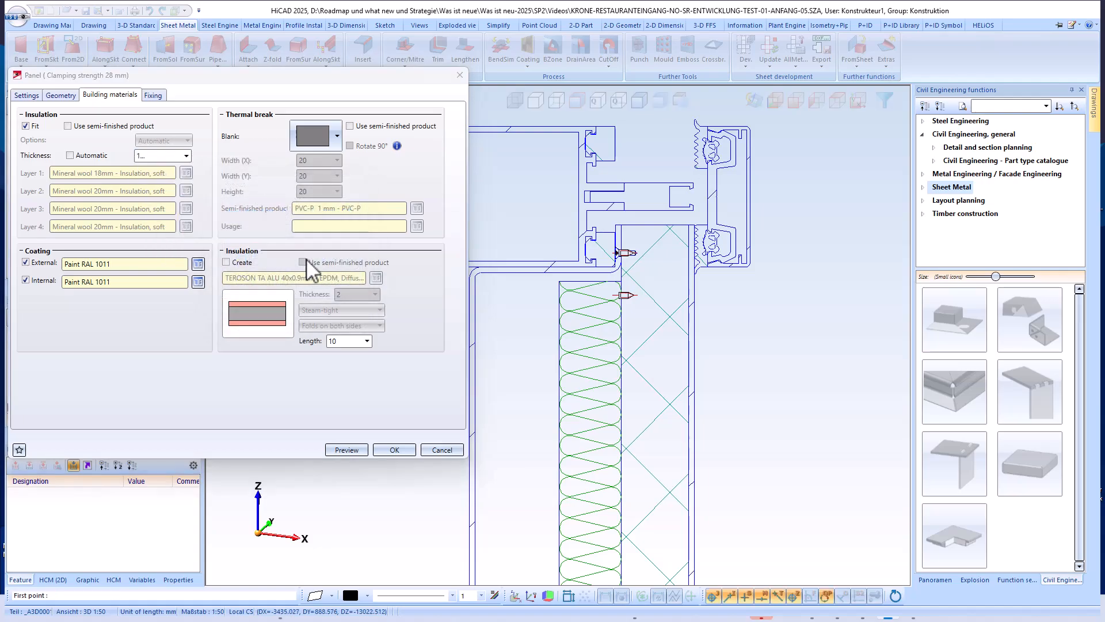
left_click(623, 282)
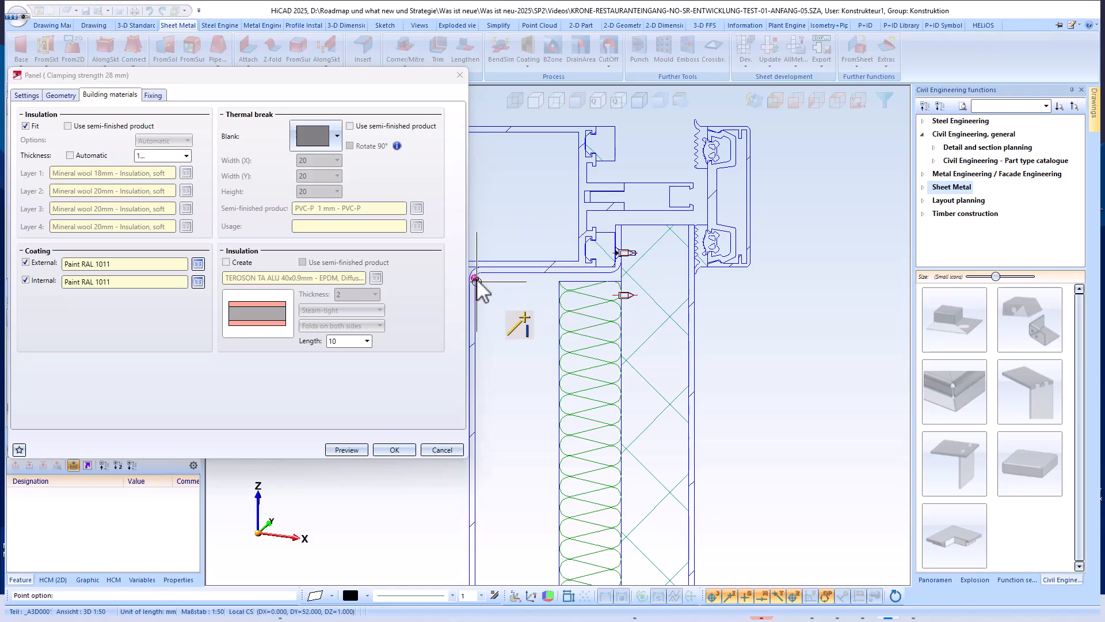
left_click(476, 281)
left_click(162, 155)
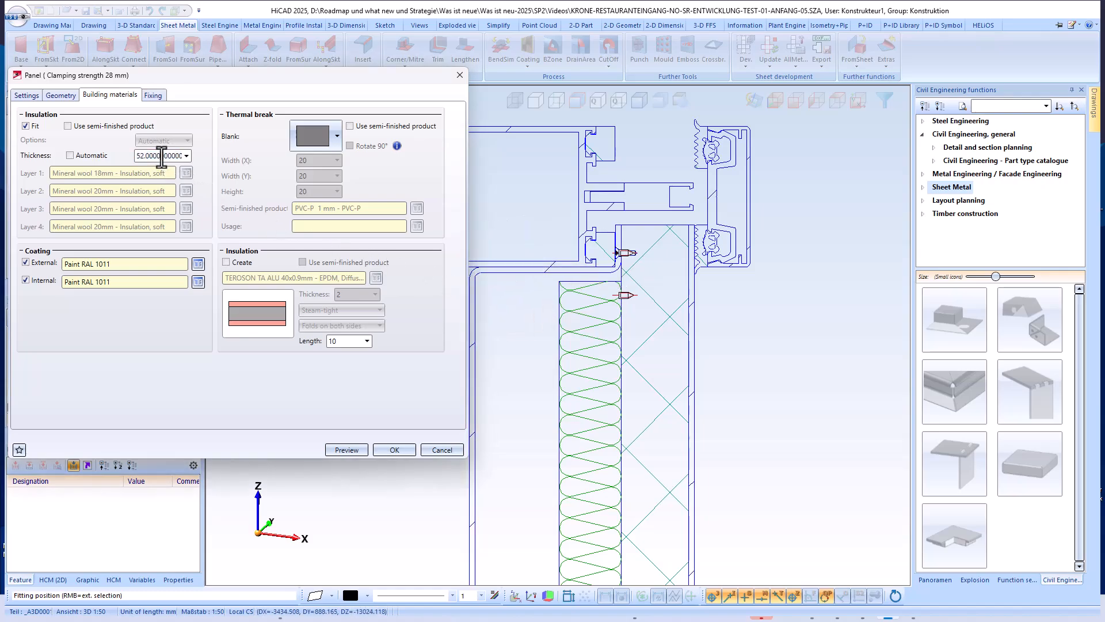
left_click(346, 450)
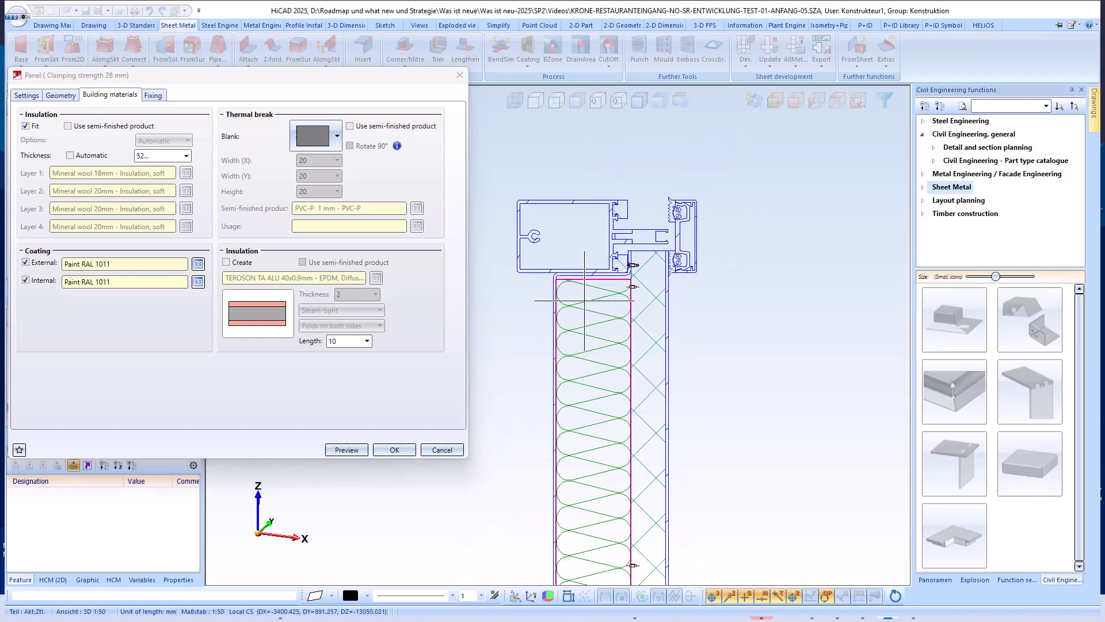
Change the panel to the flat, unstepped sheet type with a total thickness of 22 mm and display the whole building again.
left_click(28, 95)
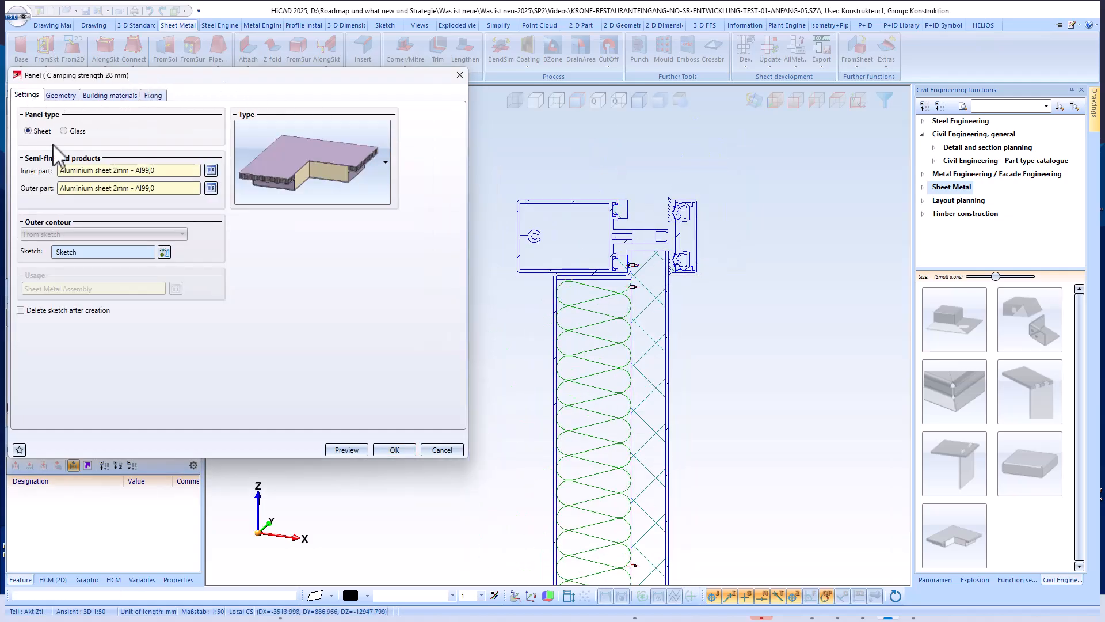
left_click(389, 167)
left_click(328, 248)
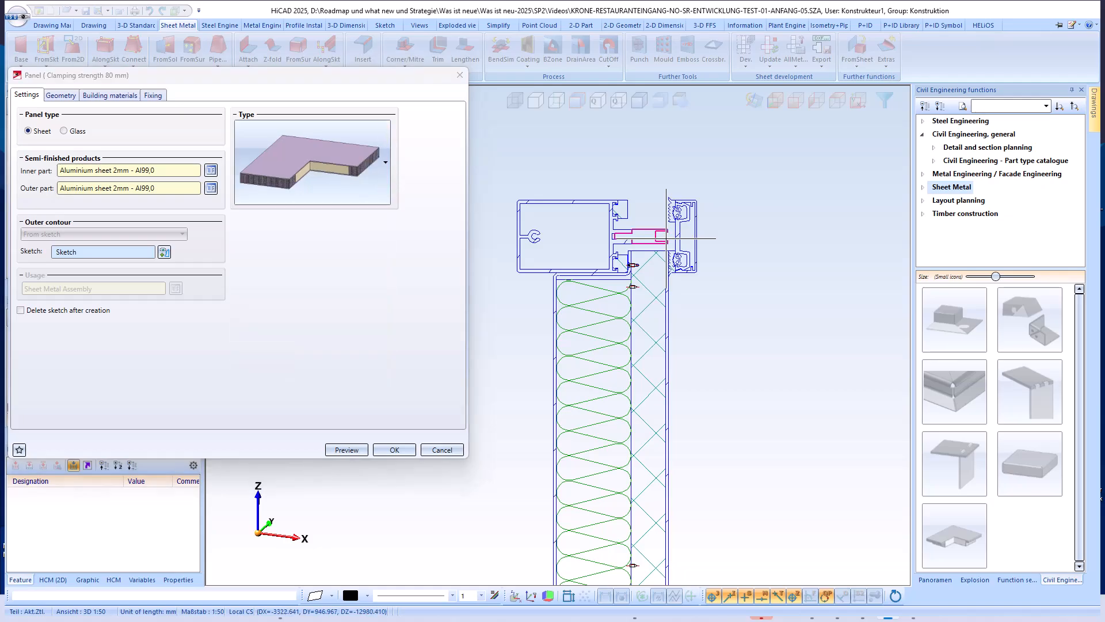
left_click(62, 95)
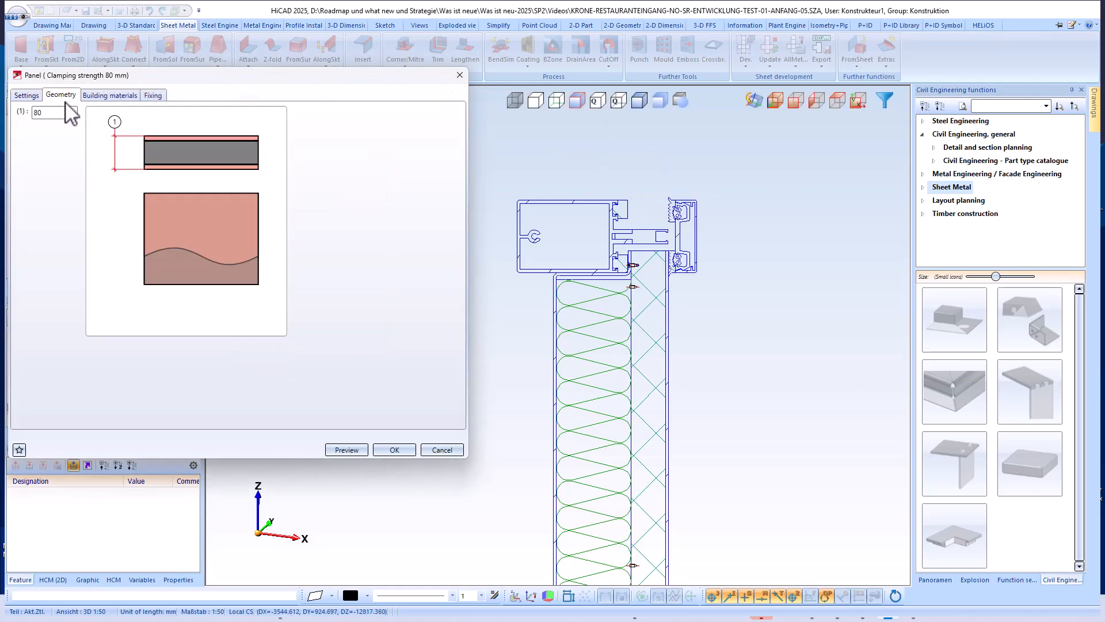
left_click(98, 97)
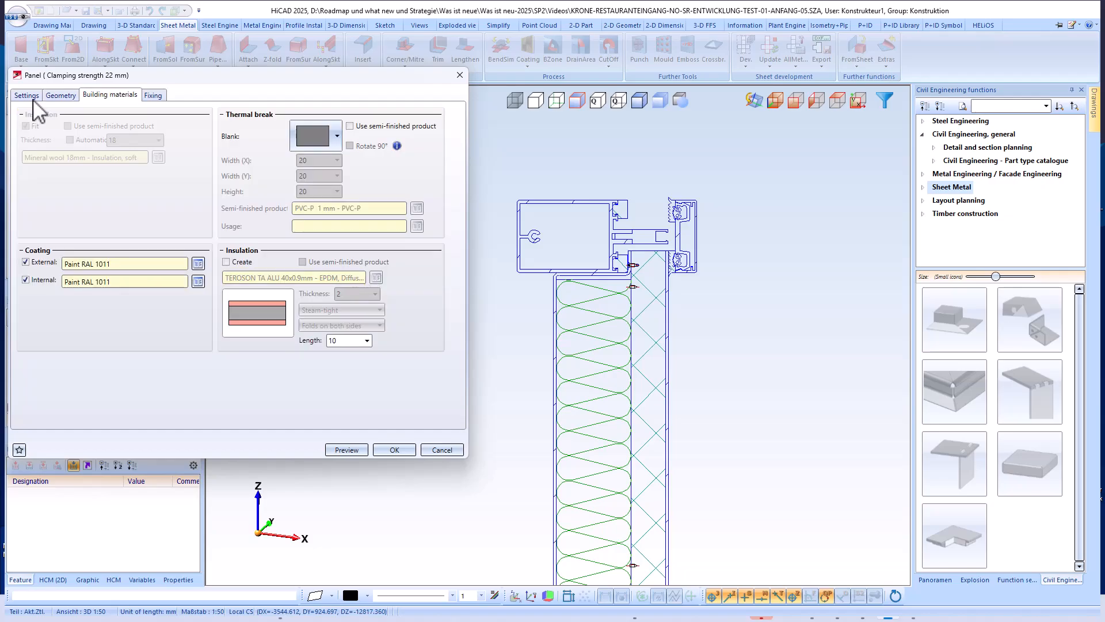
left_click(33, 99)
left_click(56, 97)
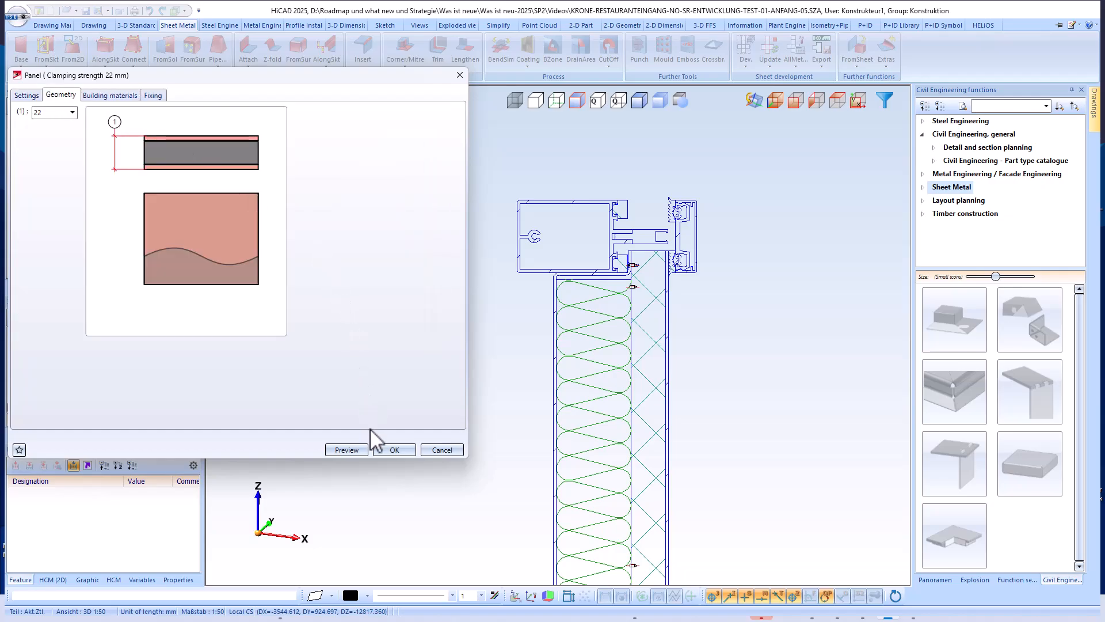
left_click(395, 450)
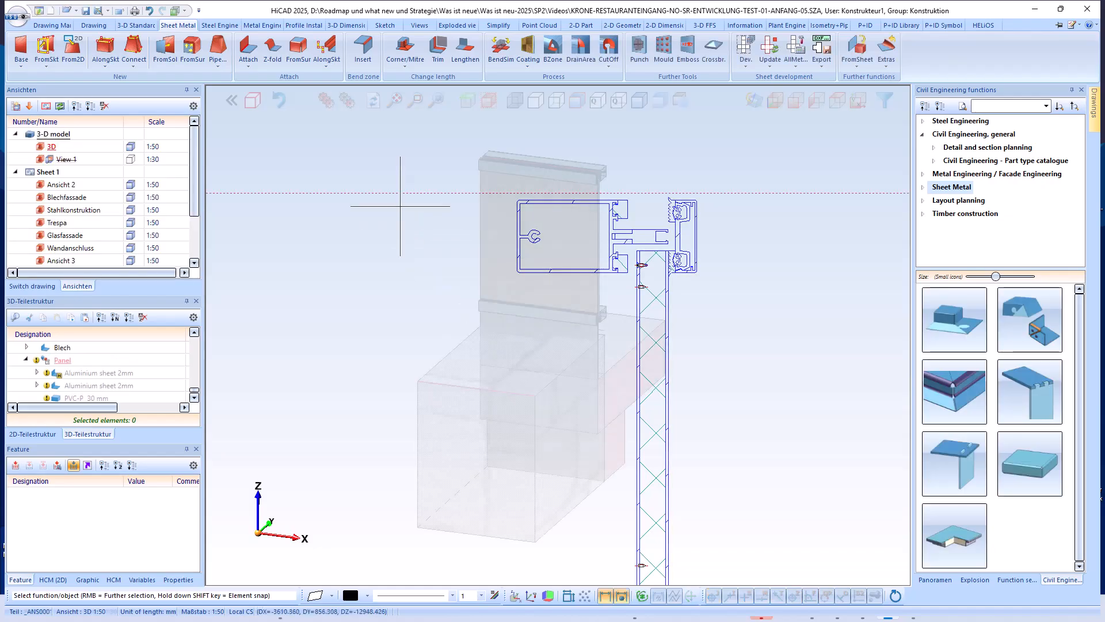
scroll(471, 254, "up", 1)
left_click(252, 100)
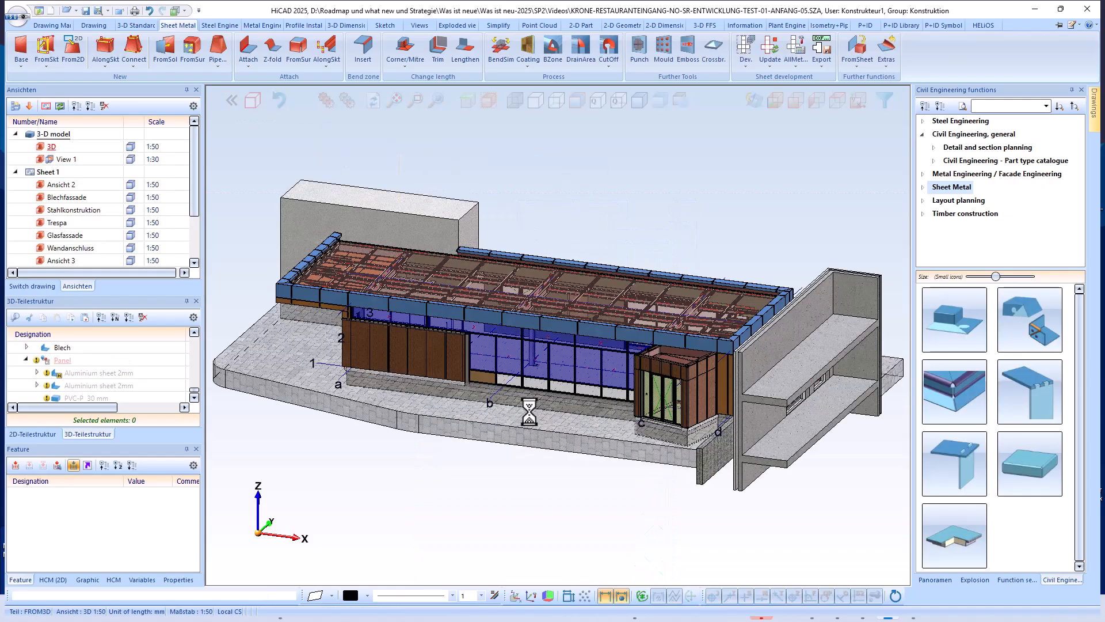
Start a new sheet panel for the rear window facade and choose the stepped panel type.
scroll(519, 384, "up", 1)
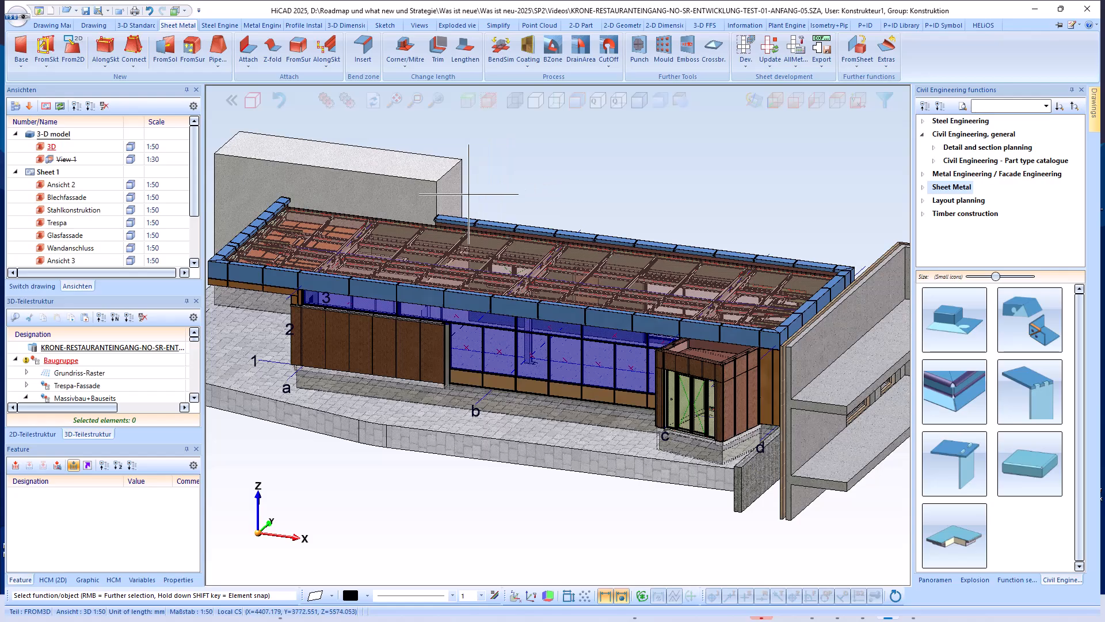
middle_click_drag(349, 233, 495, 397)
scroll(501, 426, "up", 3)
middle_click_drag(423, 402, 392, 393)
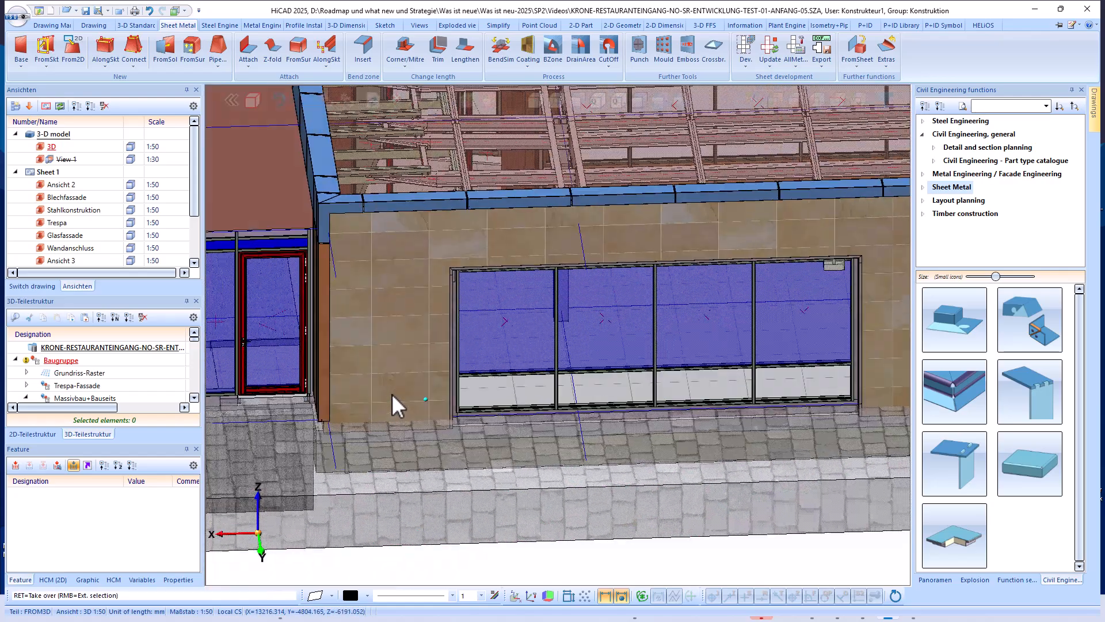
scroll(476, 454, "up", 2)
scroll(484, 445, "up", 2)
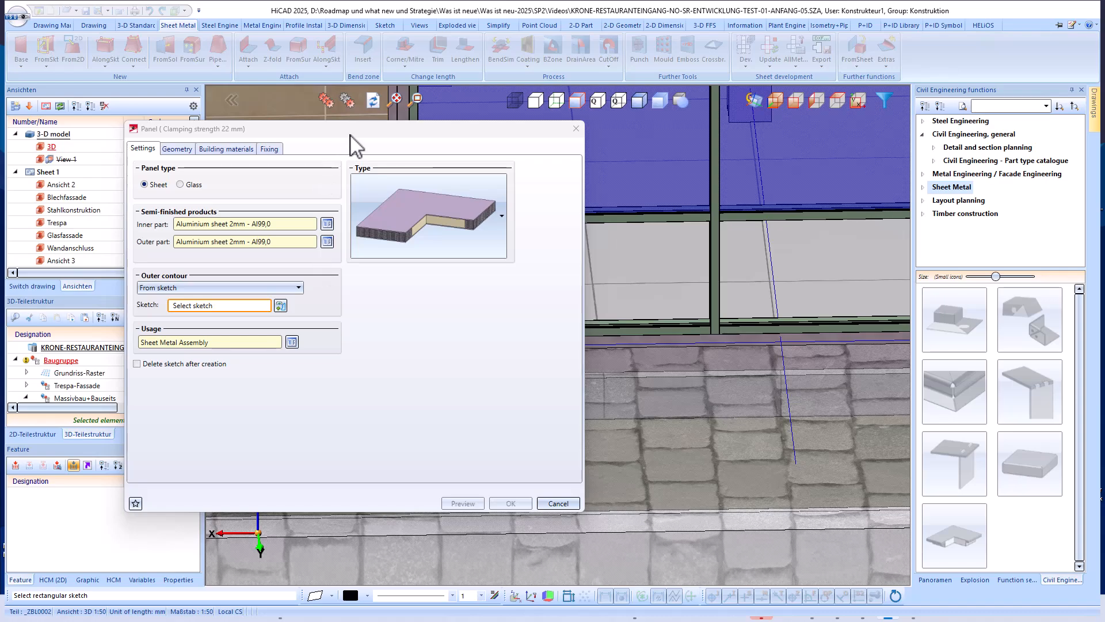
left_click_drag(353, 138, 300, 142)
scroll(675, 277, "up", 2)
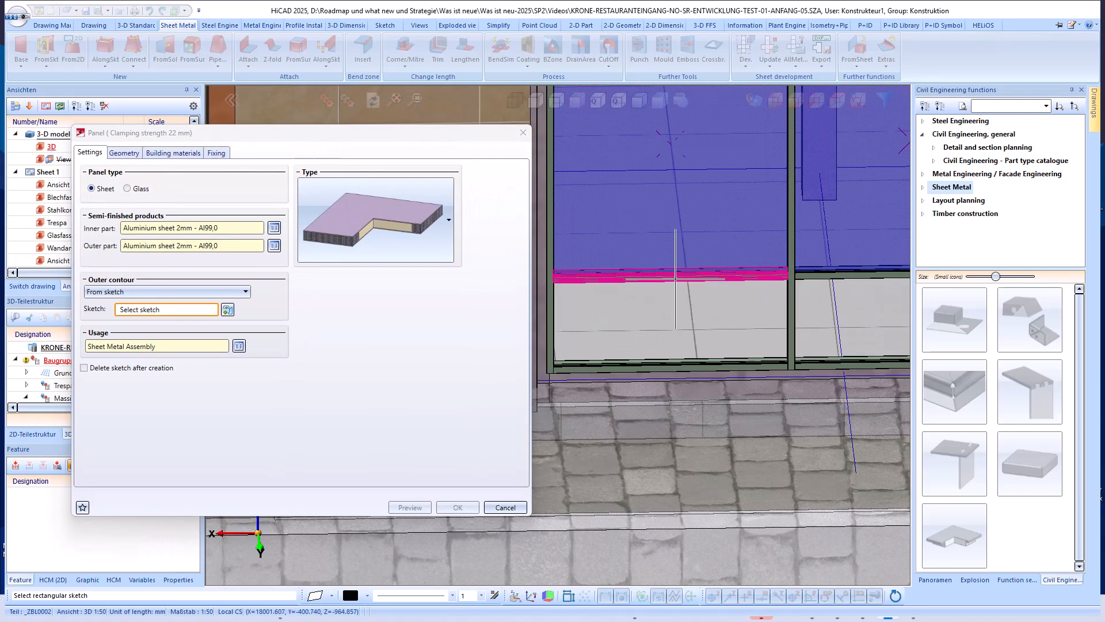
left_click(447, 224)
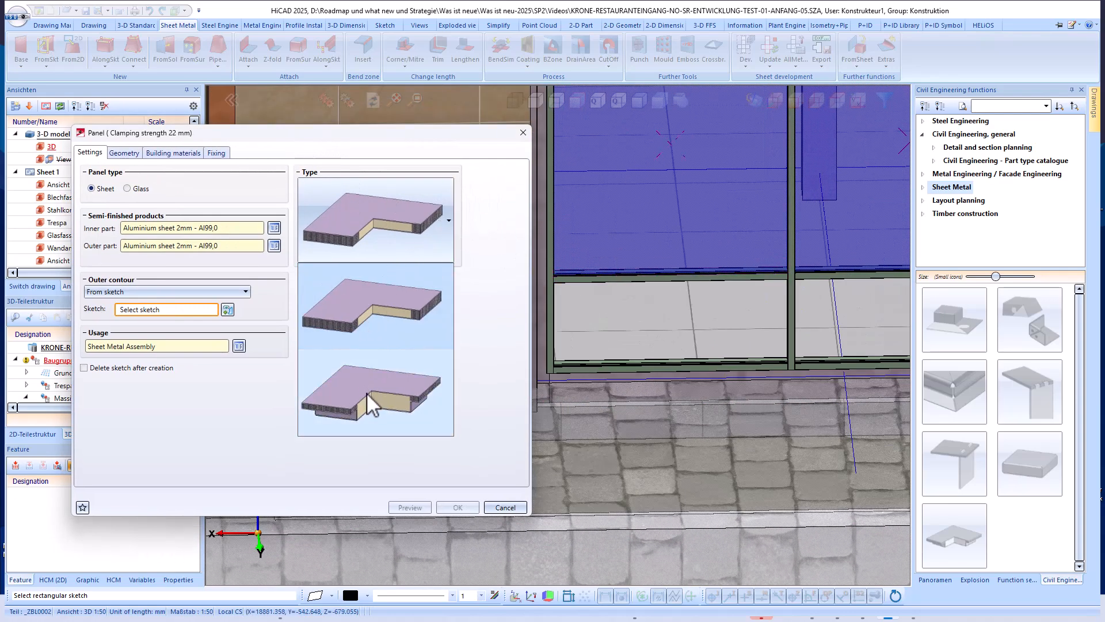
left_click(308, 373)
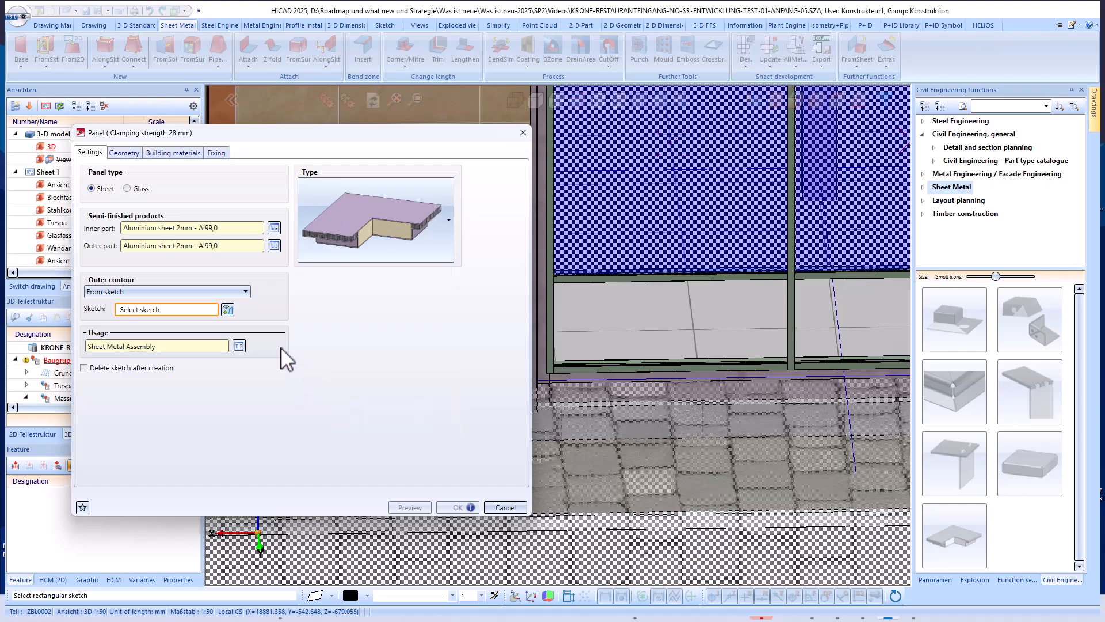
Define the outer contour via beam-glass points, using the four profiles around the first lower bay in clockwise order.
left_click(249, 292)
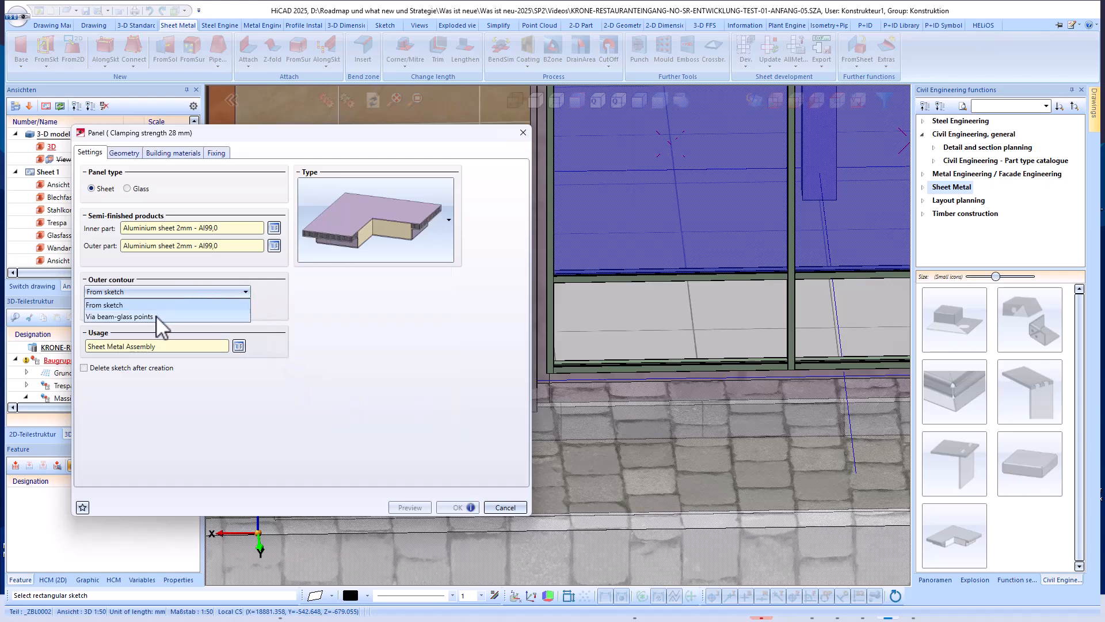
left_click(138, 317)
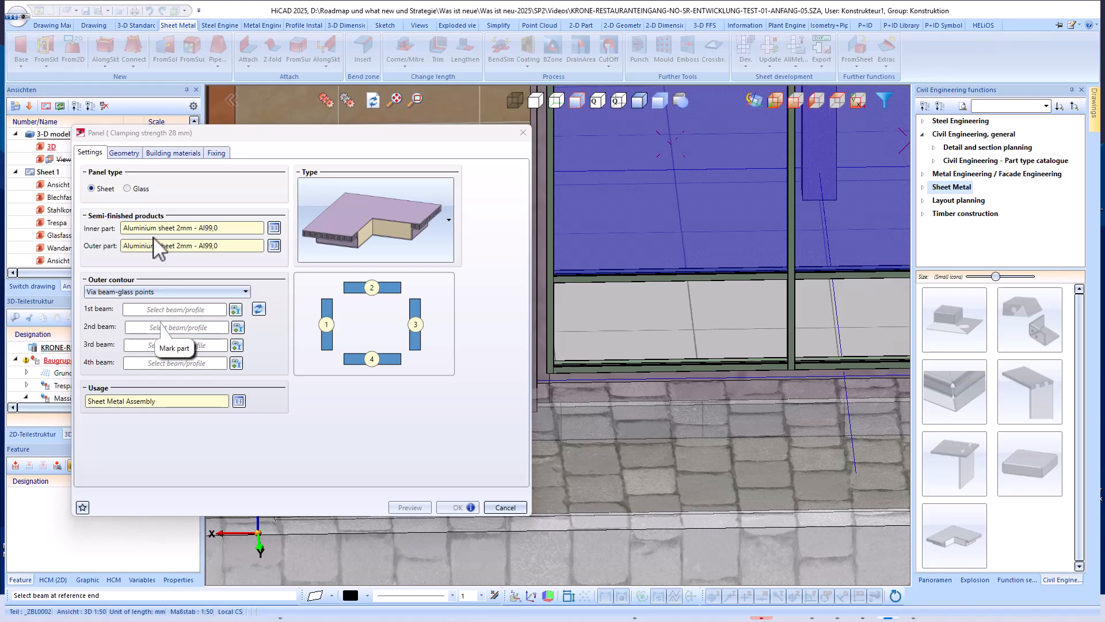
left_click(235, 310)
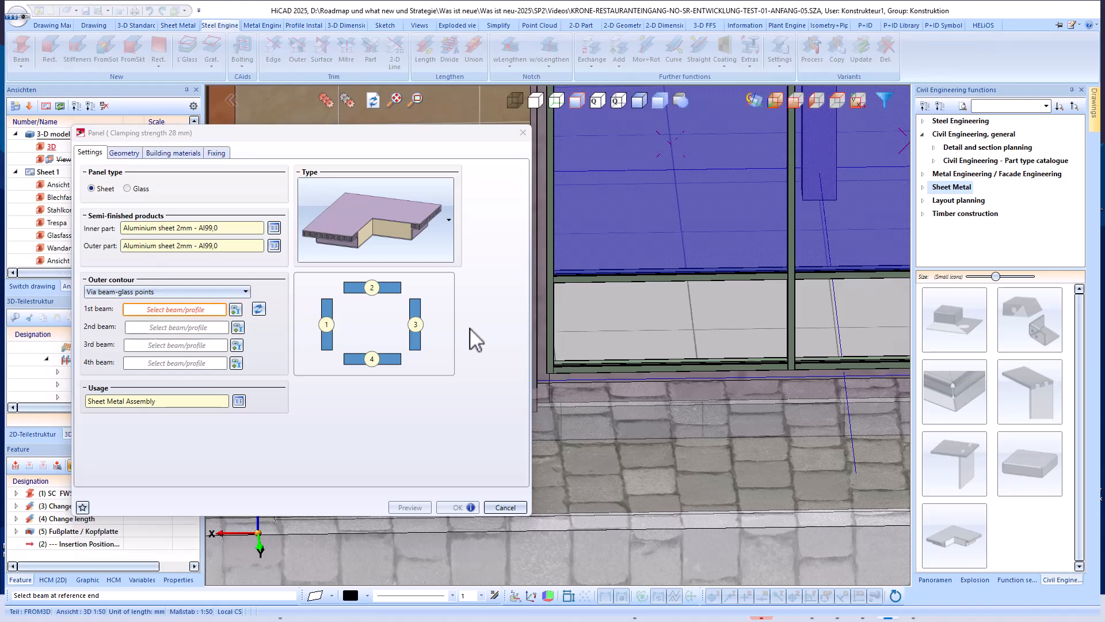
left_click(563, 320)
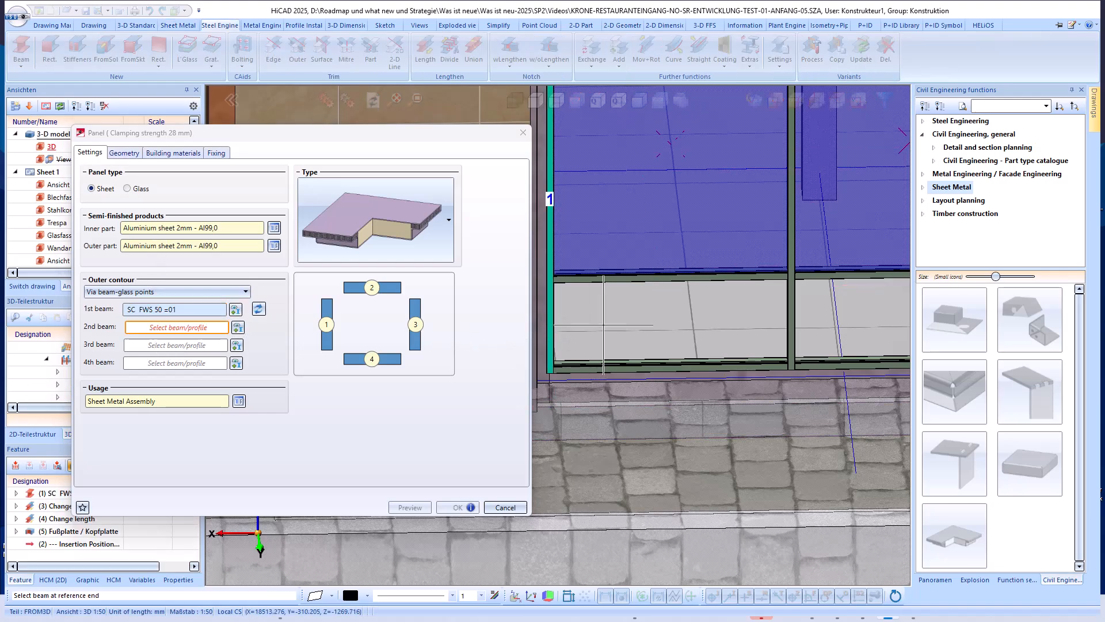
left_click(651, 288)
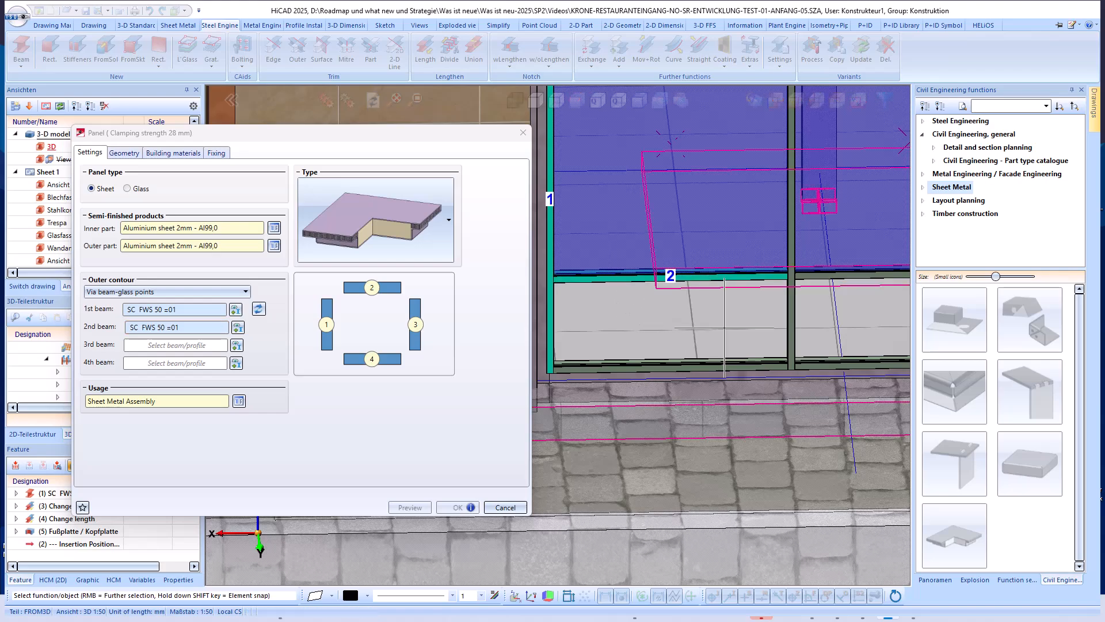
left_click(778, 320)
left_click(547, 358)
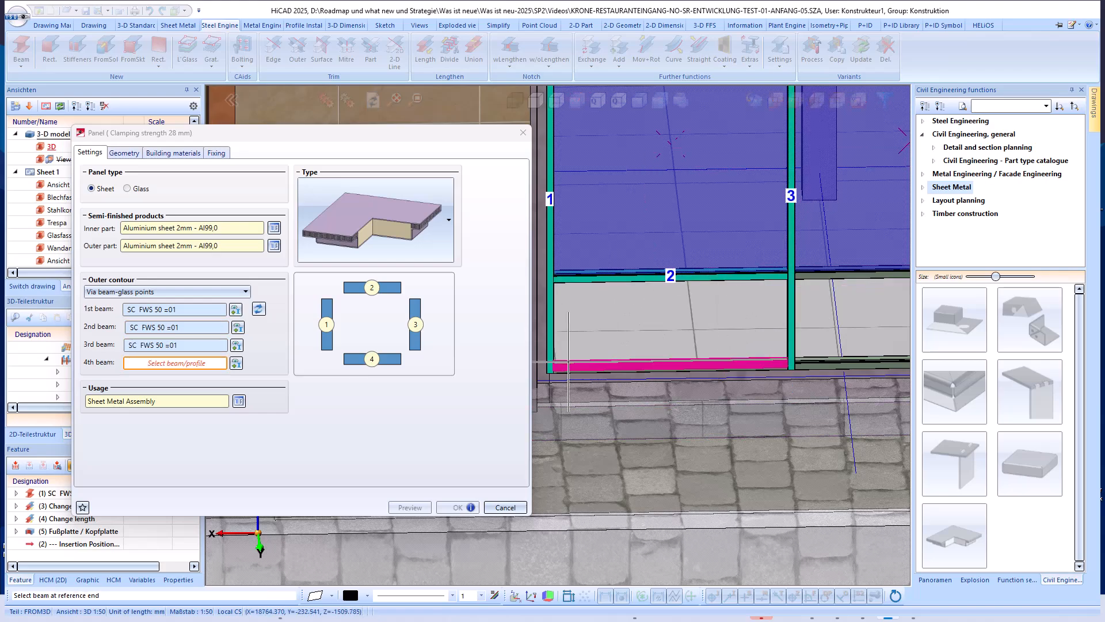
Review the panel's geometry and building materials settings and create the panel in the first lower bay.
left_click(123, 154)
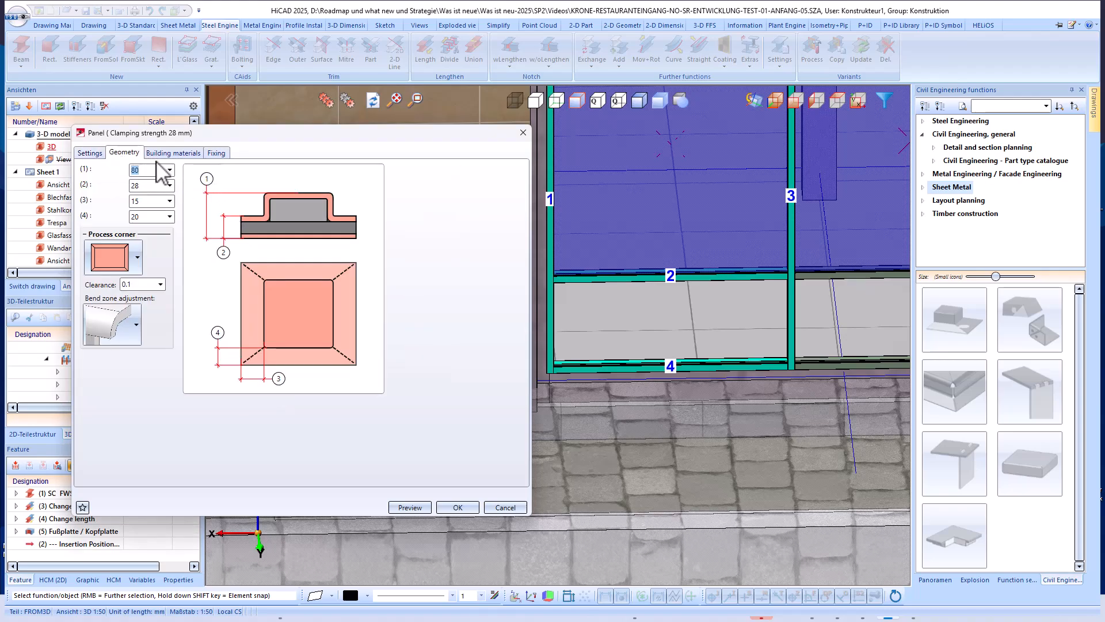
left_click(175, 154)
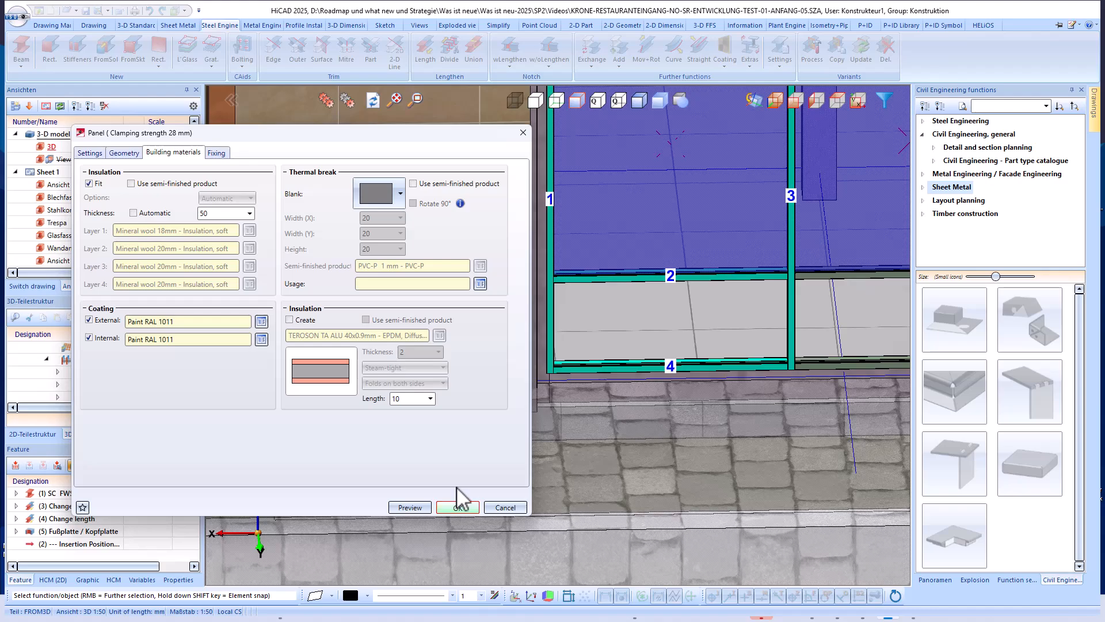
left_click(458, 505)
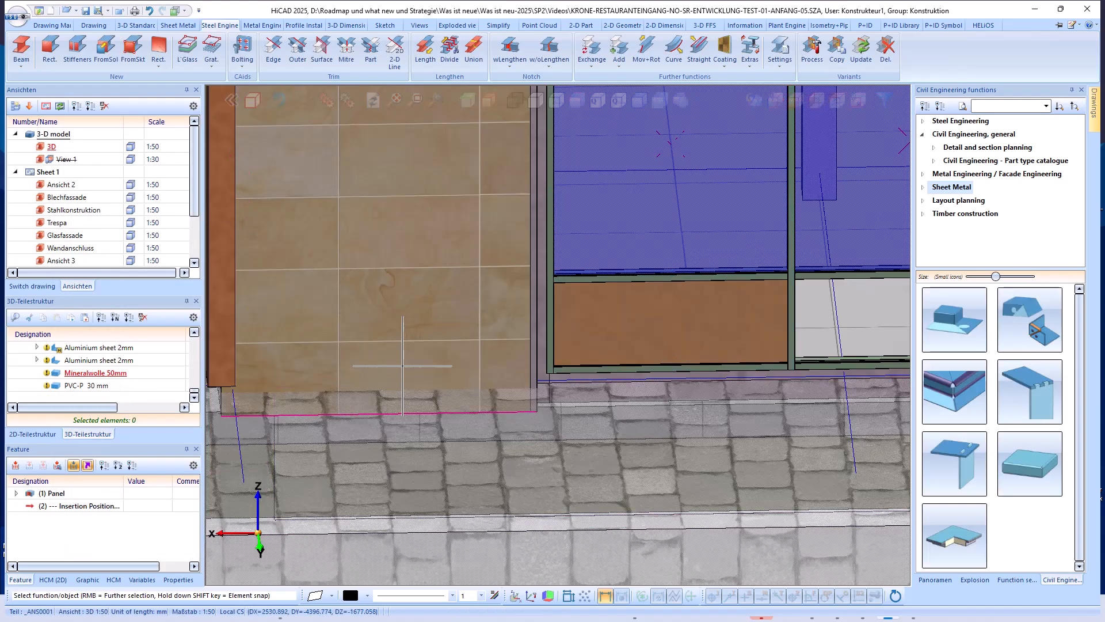
Start copying the panel connection, isolate the active part to pick its edge as reference, and display the full model again.
left_click(839, 50)
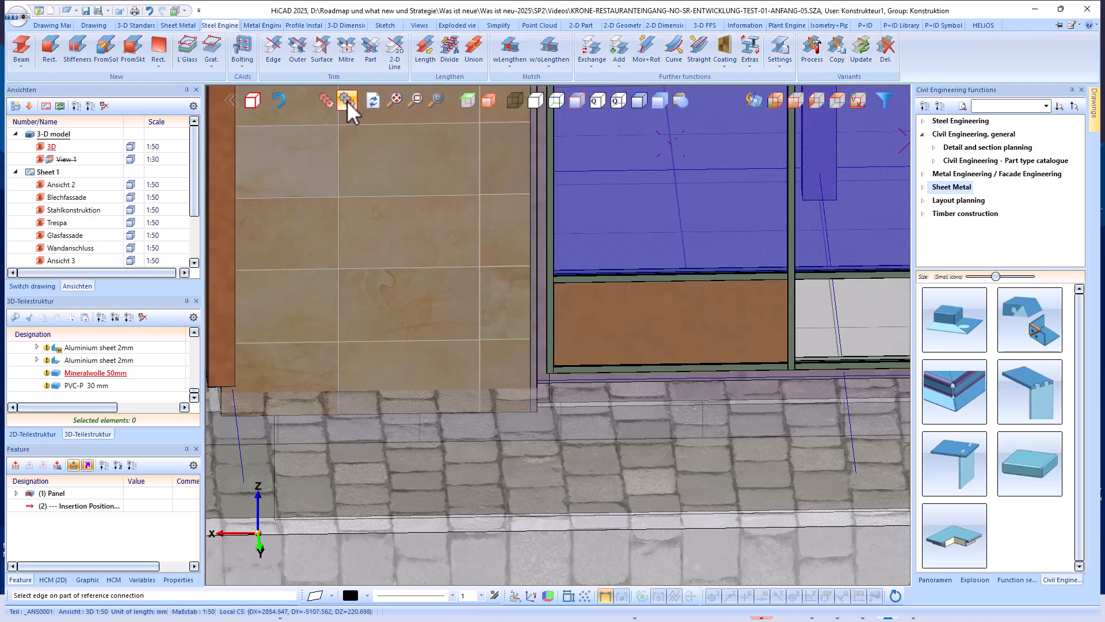
left_click(348, 102)
left_click(555, 280)
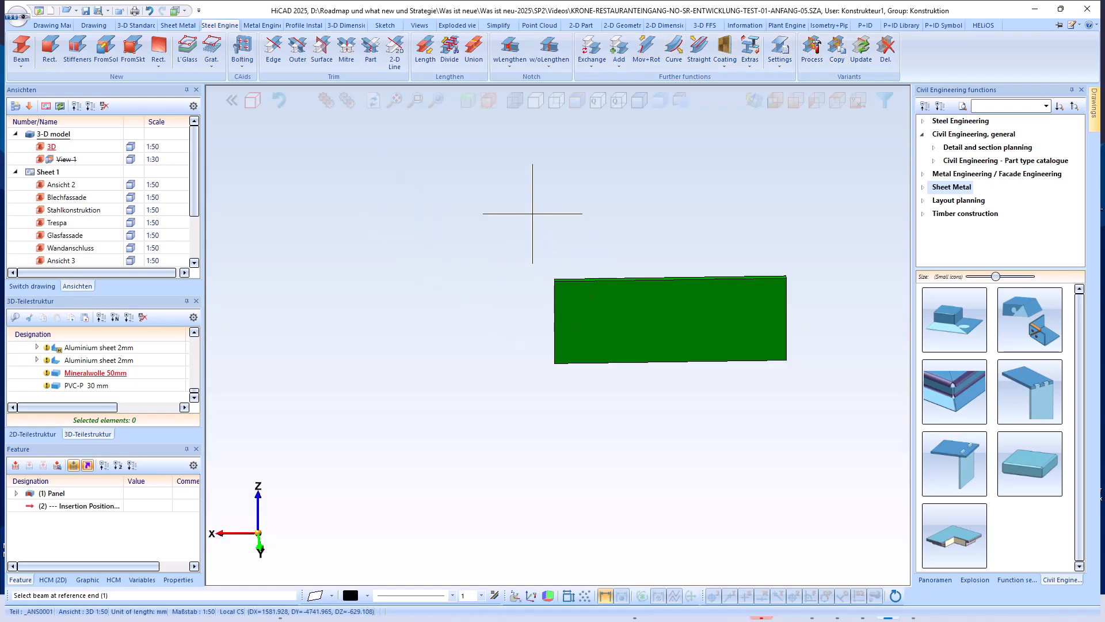
left_click(325, 99)
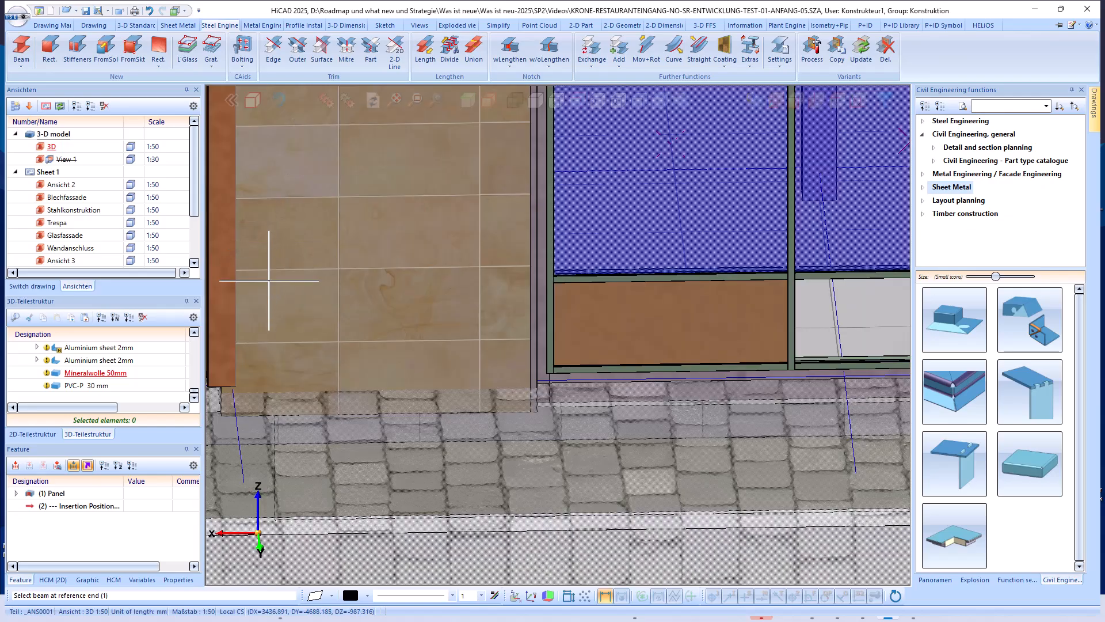
Copy the panel into the second lower bay by selecting its four surrounding profiles in clockwise order.
scroll(269, 281, "down", 4)
scroll(400, 324, "up", 4)
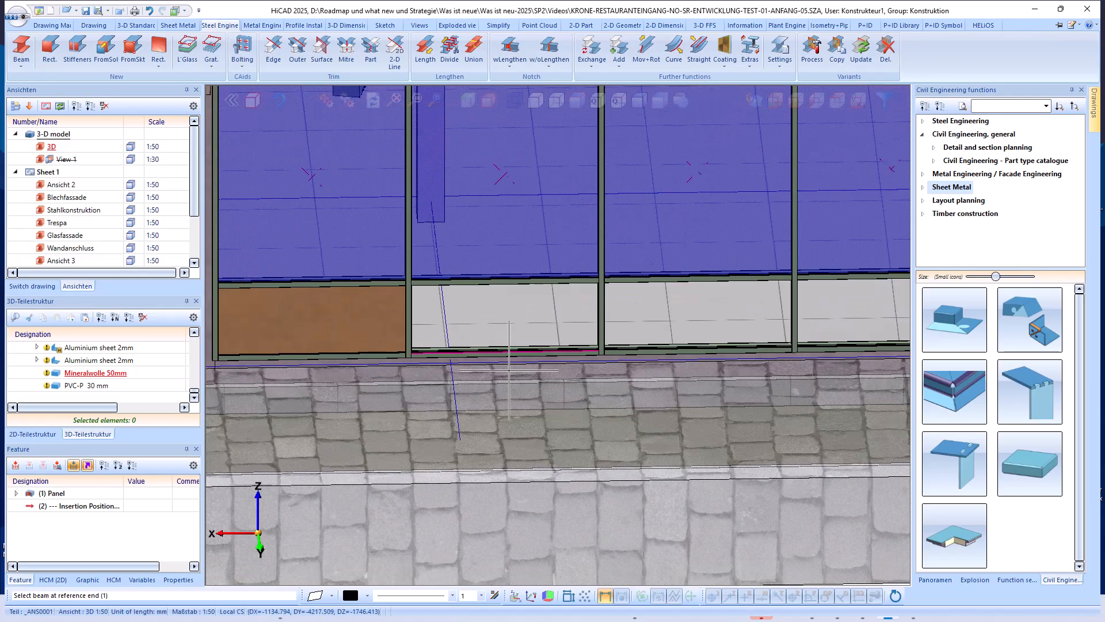
left_click(409, 324)
left_click(474, 311)
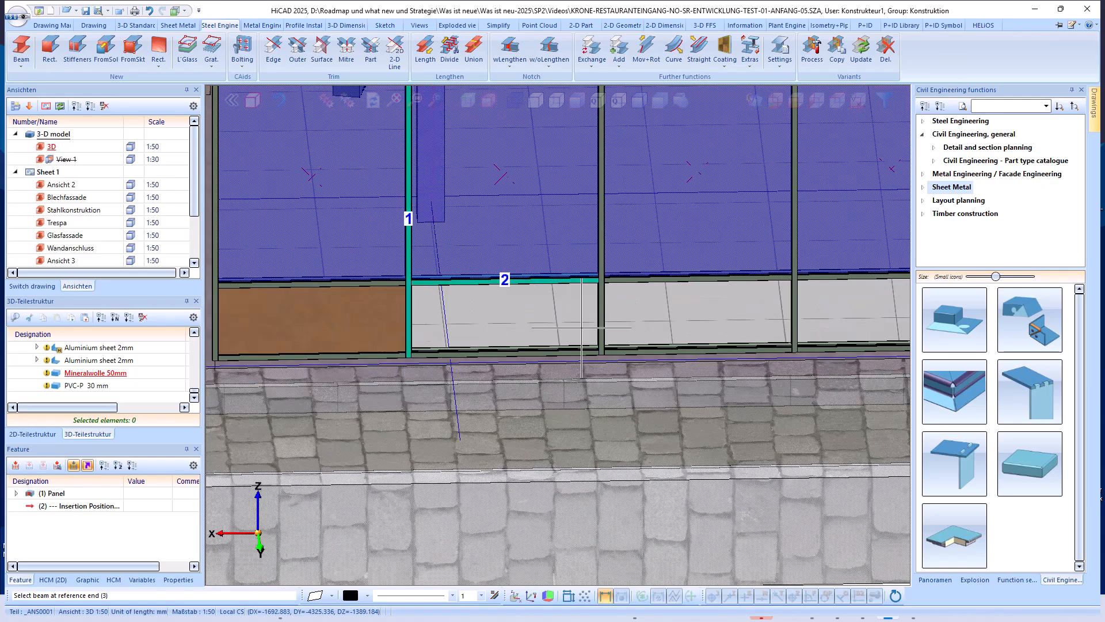
left_click(597, 323)
left_click(593, 350)
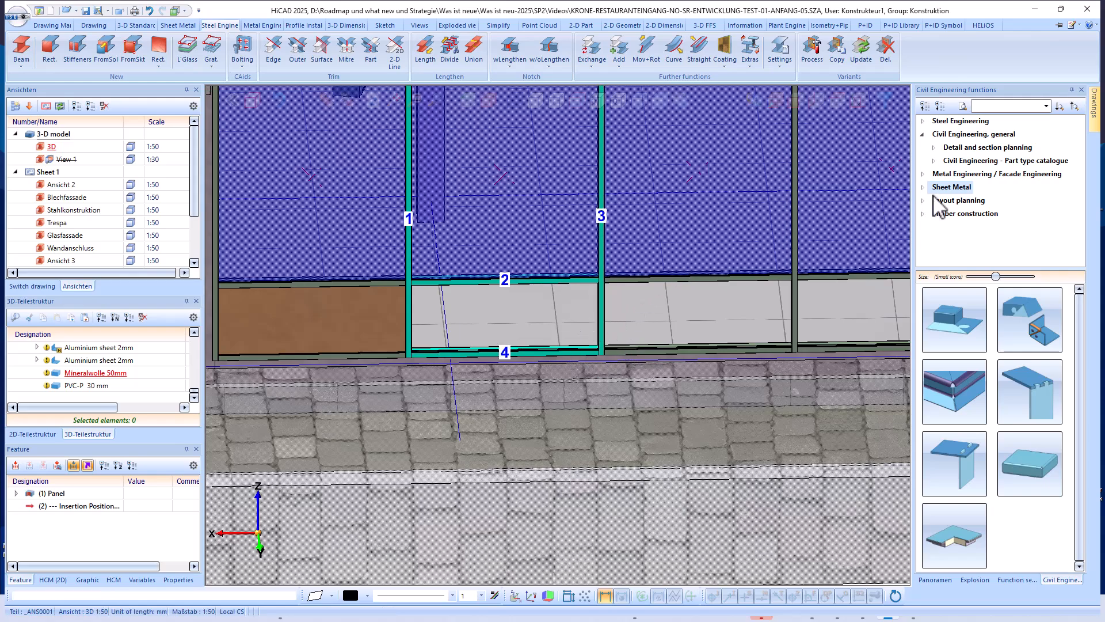
Place another copy of the panel in the third lower bay using its four bounding profiles.
left_click(601, 300)
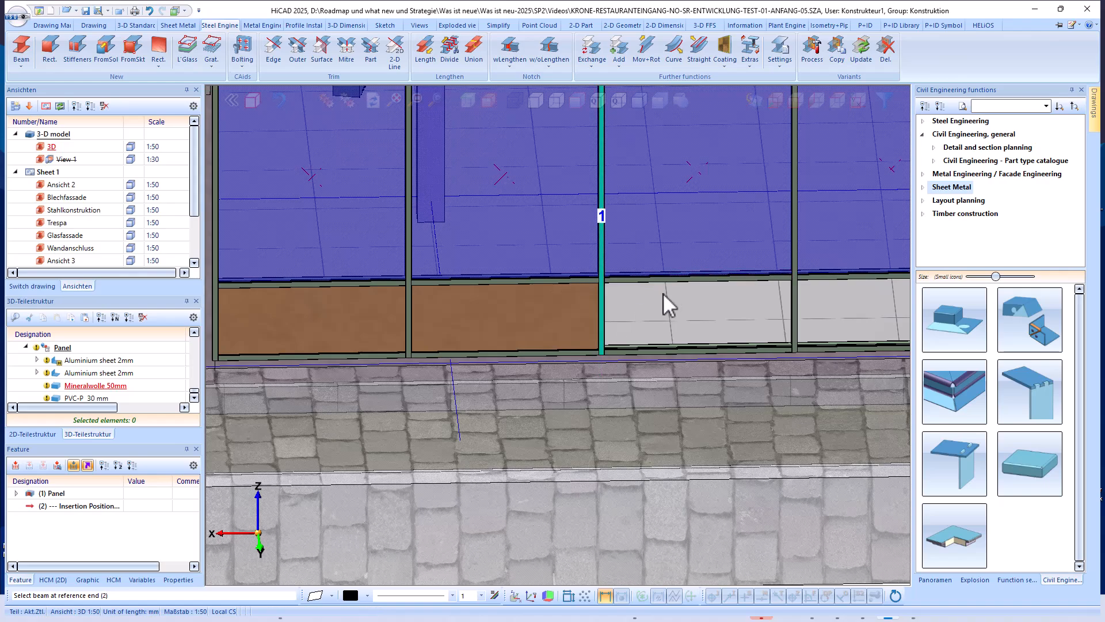
left_click(691, 279)
left_click(795, 314)
left_click(742, 349)
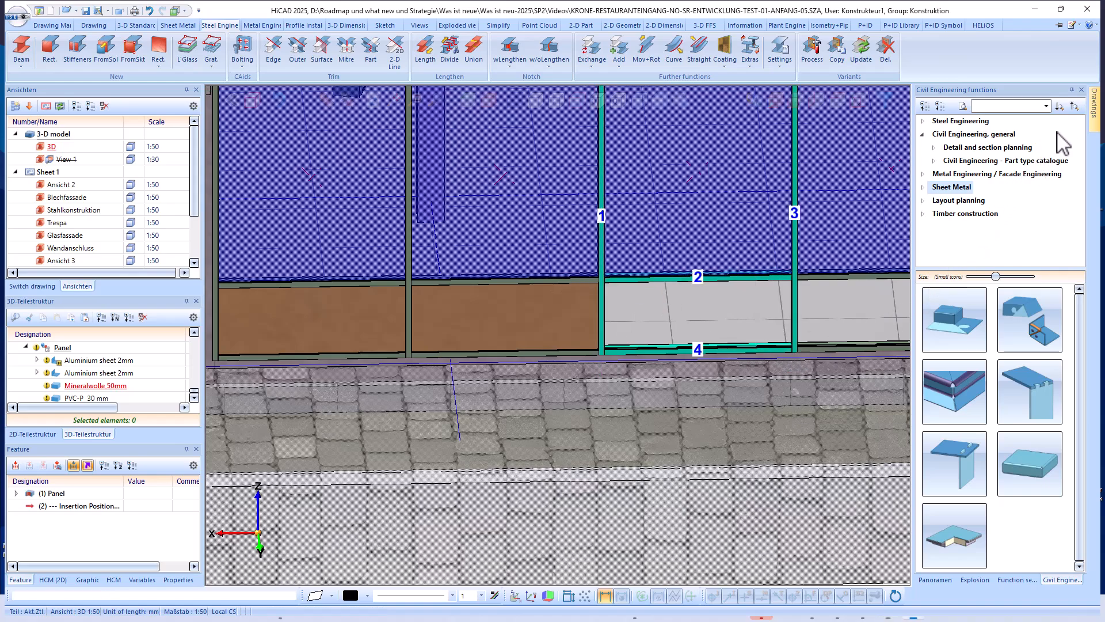
Place the last panel copy in the fourth lower bay between its two mullions and two transoms.
scroll(595, 313, "down", 1)
left_click(752, 311)
left_click(790, 288)
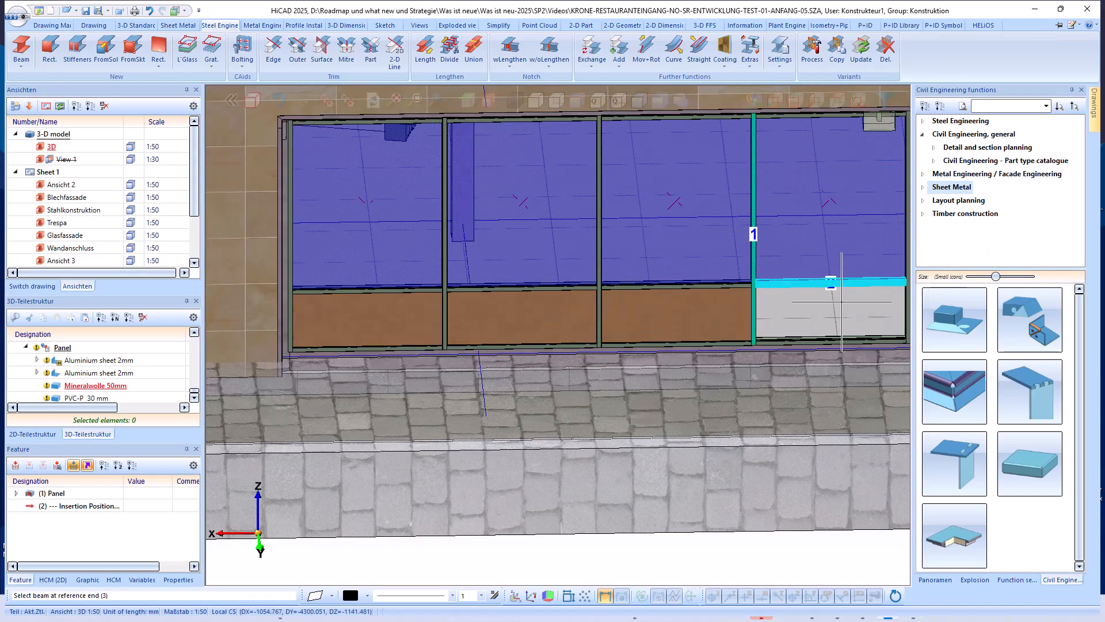
left_click(906, 310)
left_click(869, 338)
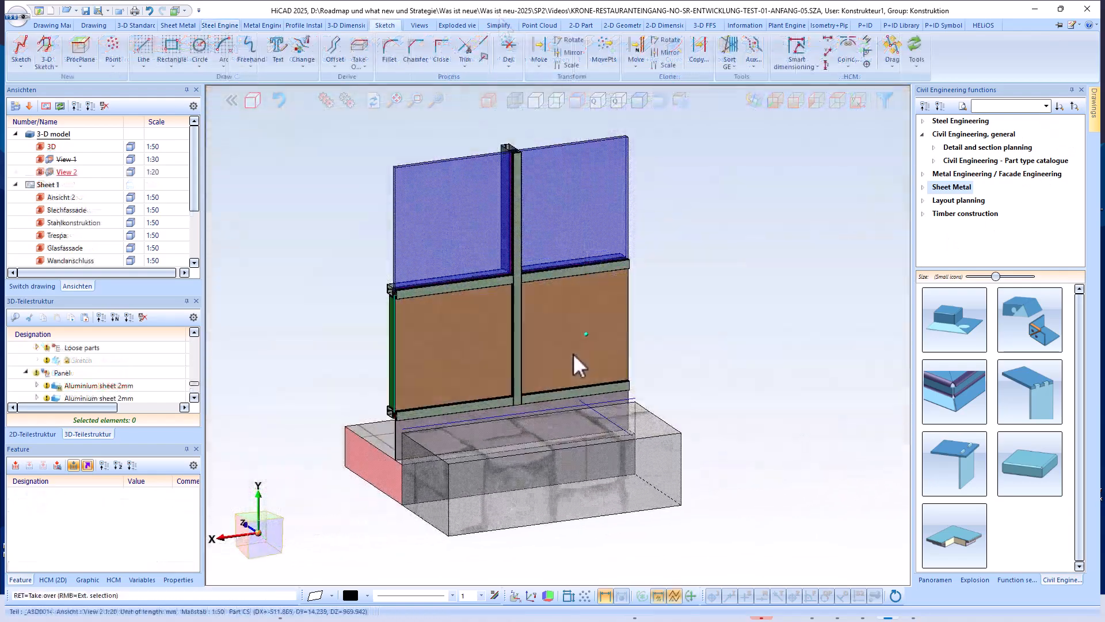
Examine the panels' section detail in View 2 from the side, in line and shaded display, and show the whole building again.
middle_click_drag(573, 354, 489, 350)
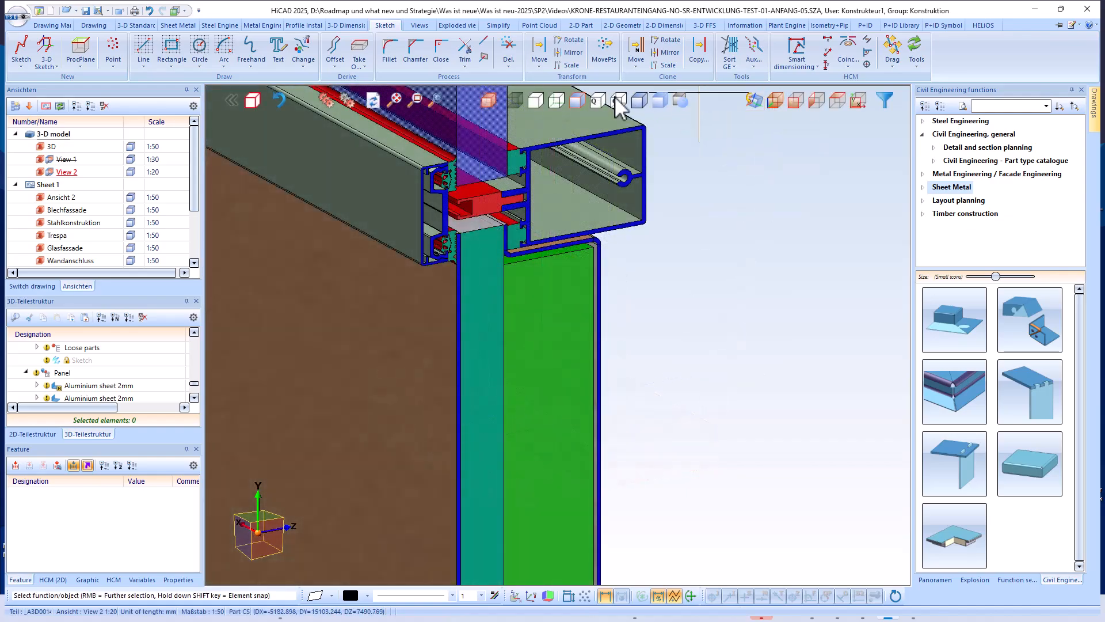
left_click(537, 102)
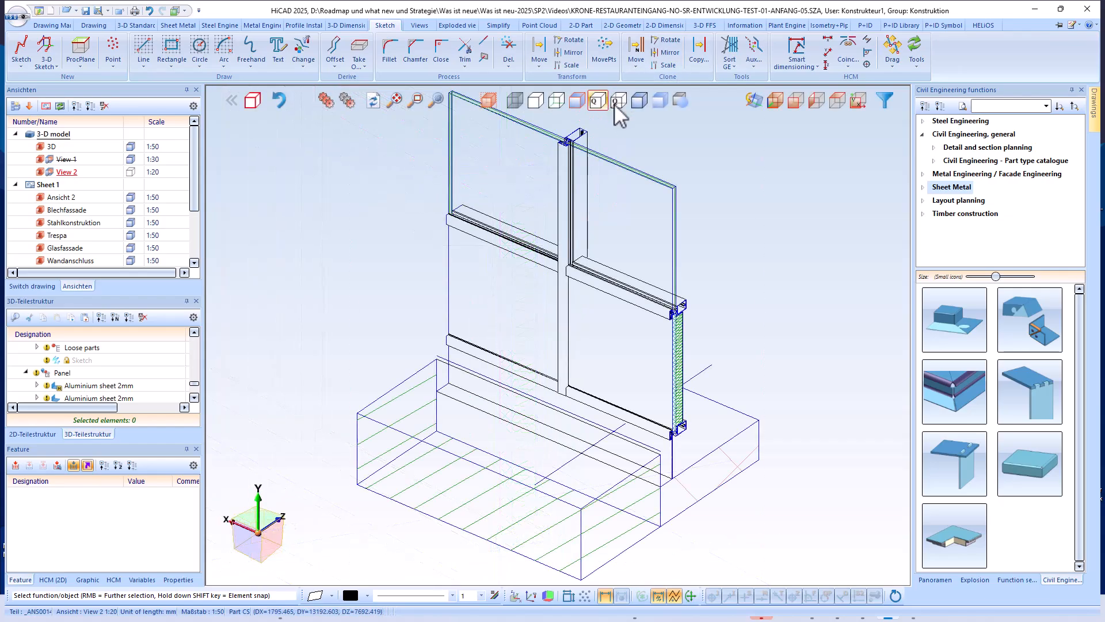
left_click(639, 101)
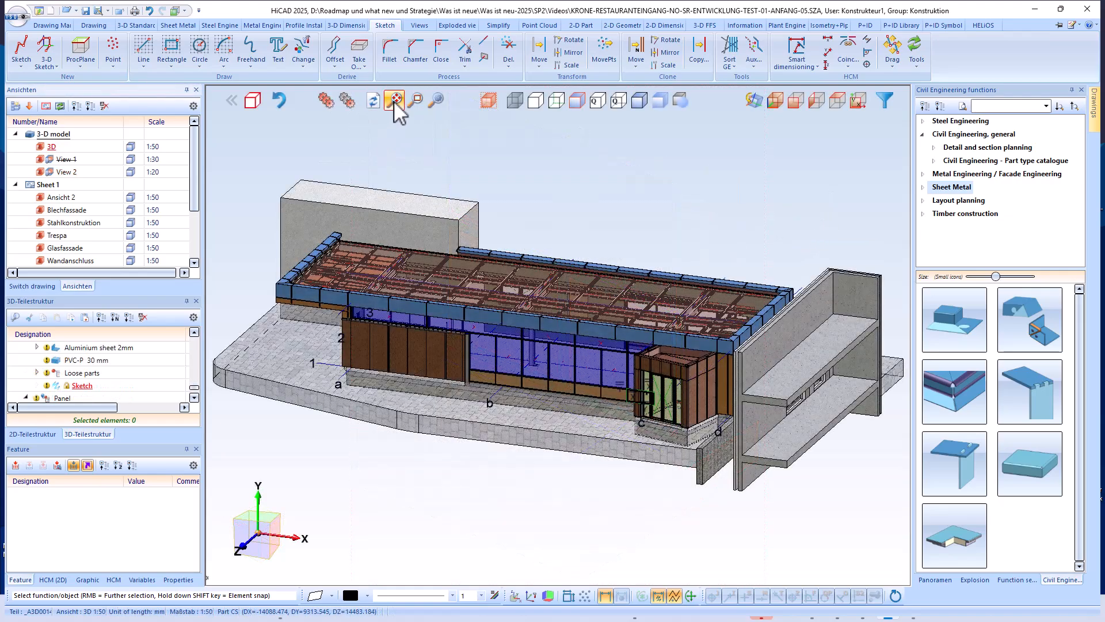
left_click(395, 101)
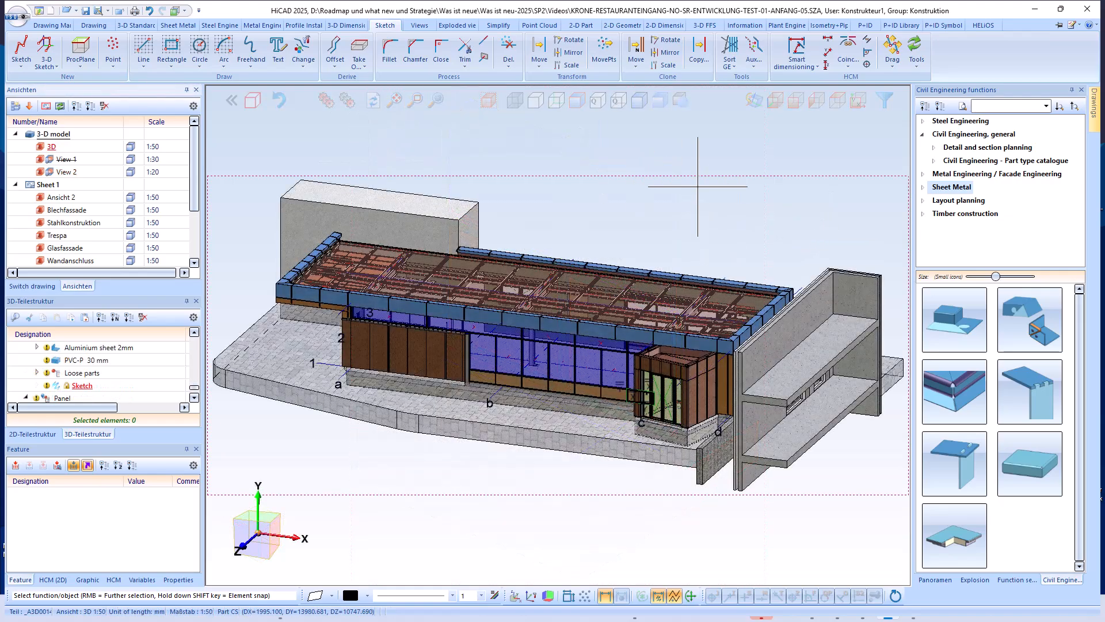